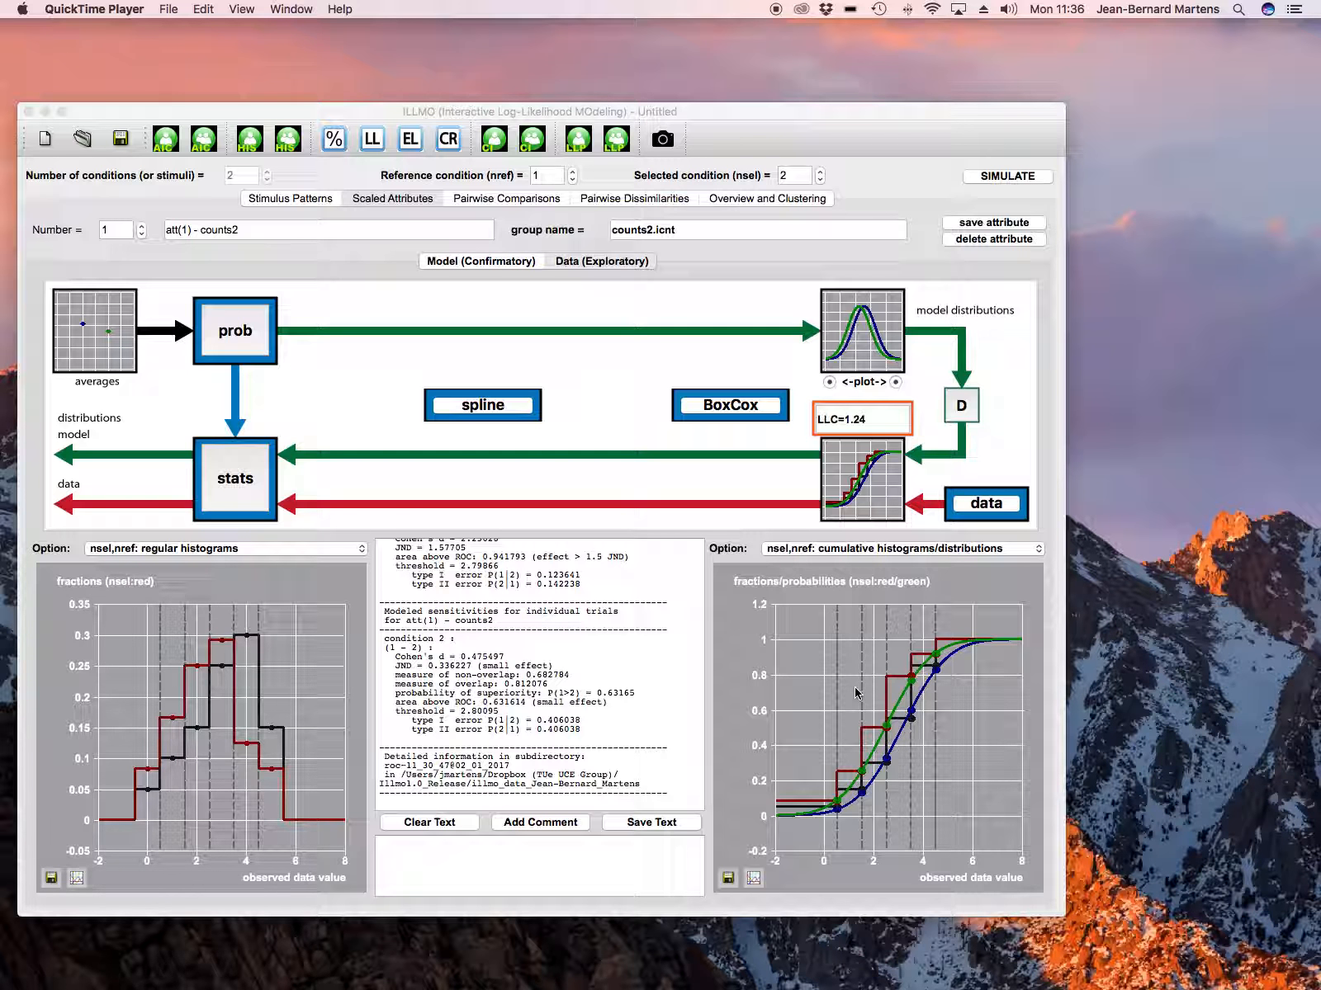
- Run the equal-variance Gaussian T-test on condition pair 1 and 2, and close the statistics dialog
left_click(260, 490)
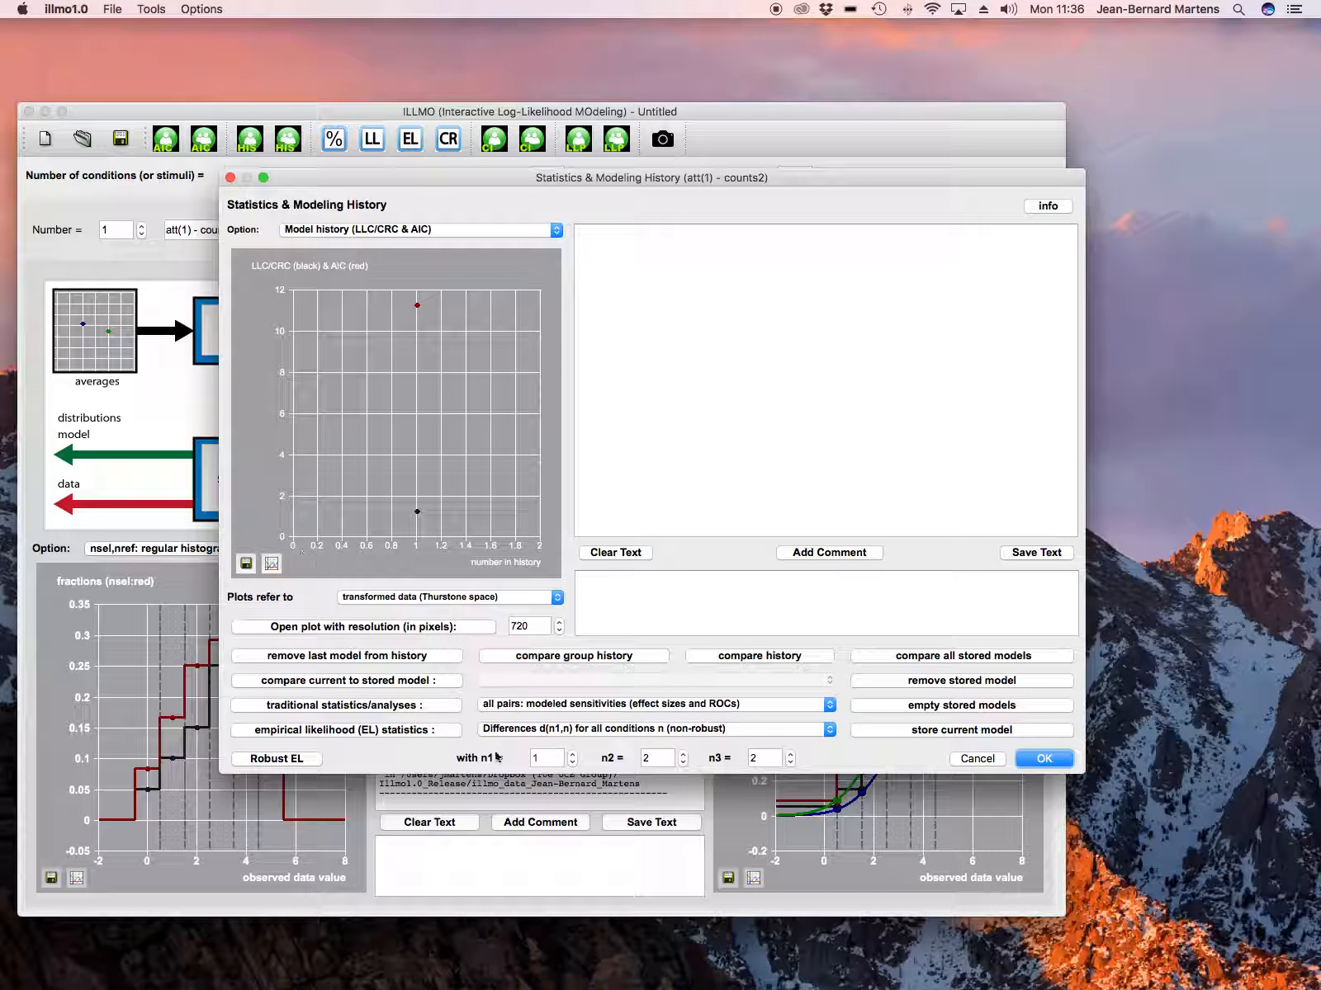
left_click(593, 708)
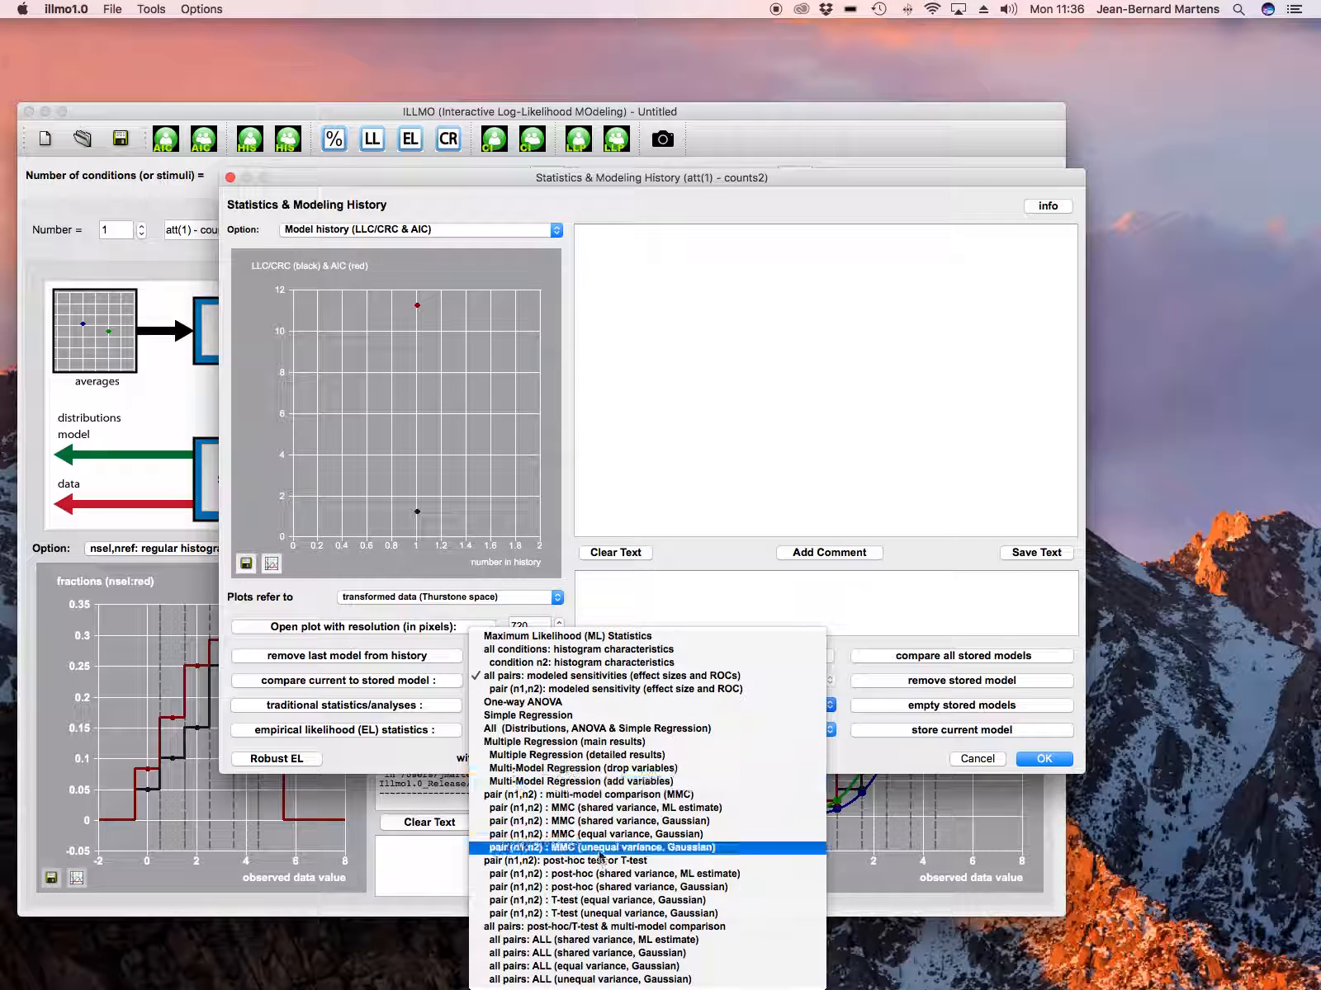
left_click(616, 901)
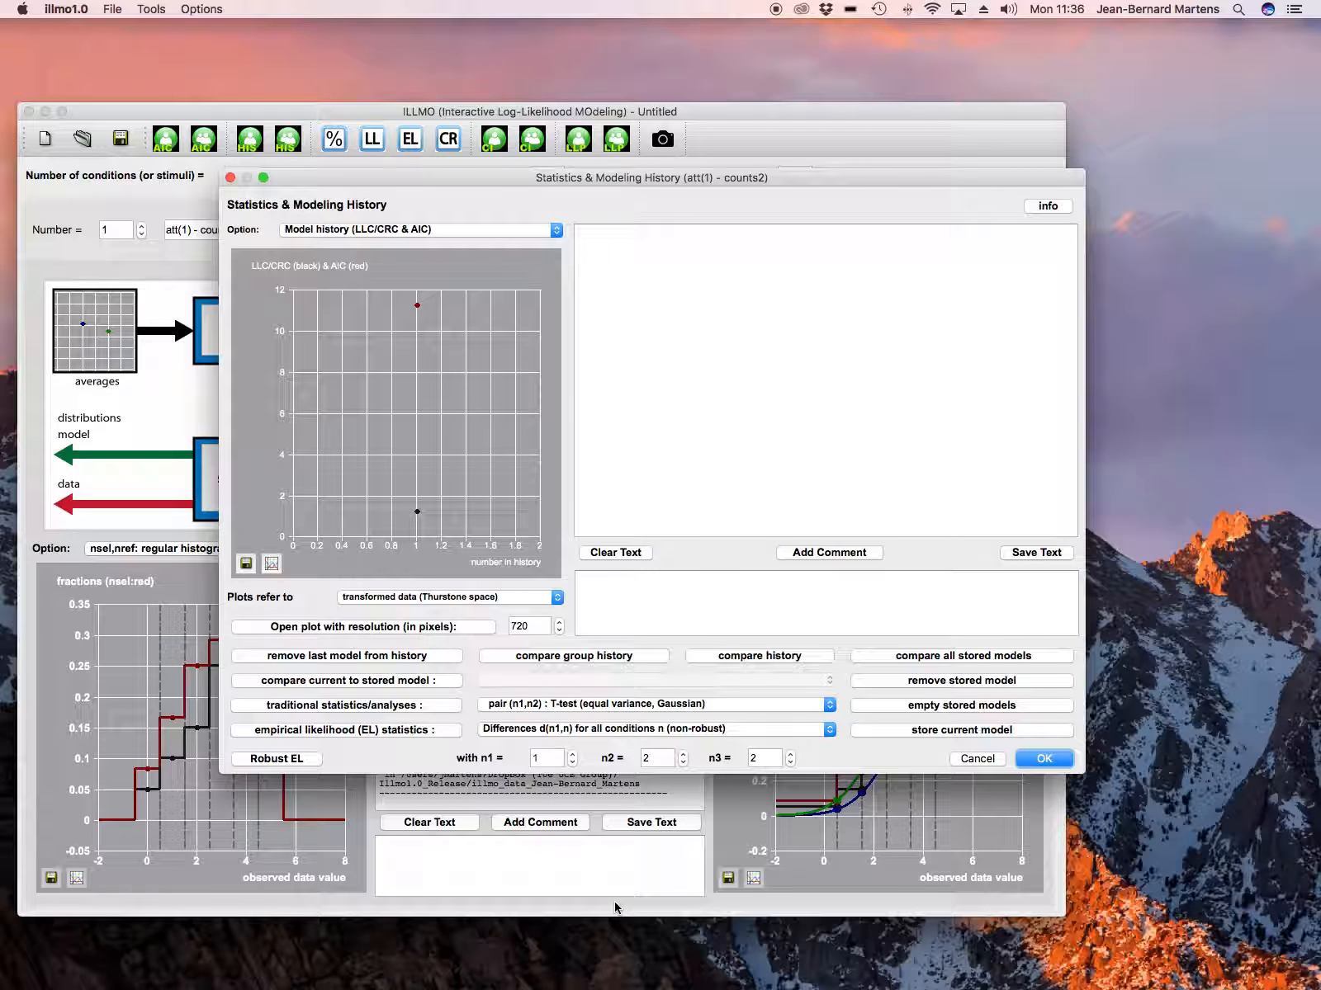
left_click(426, 703)
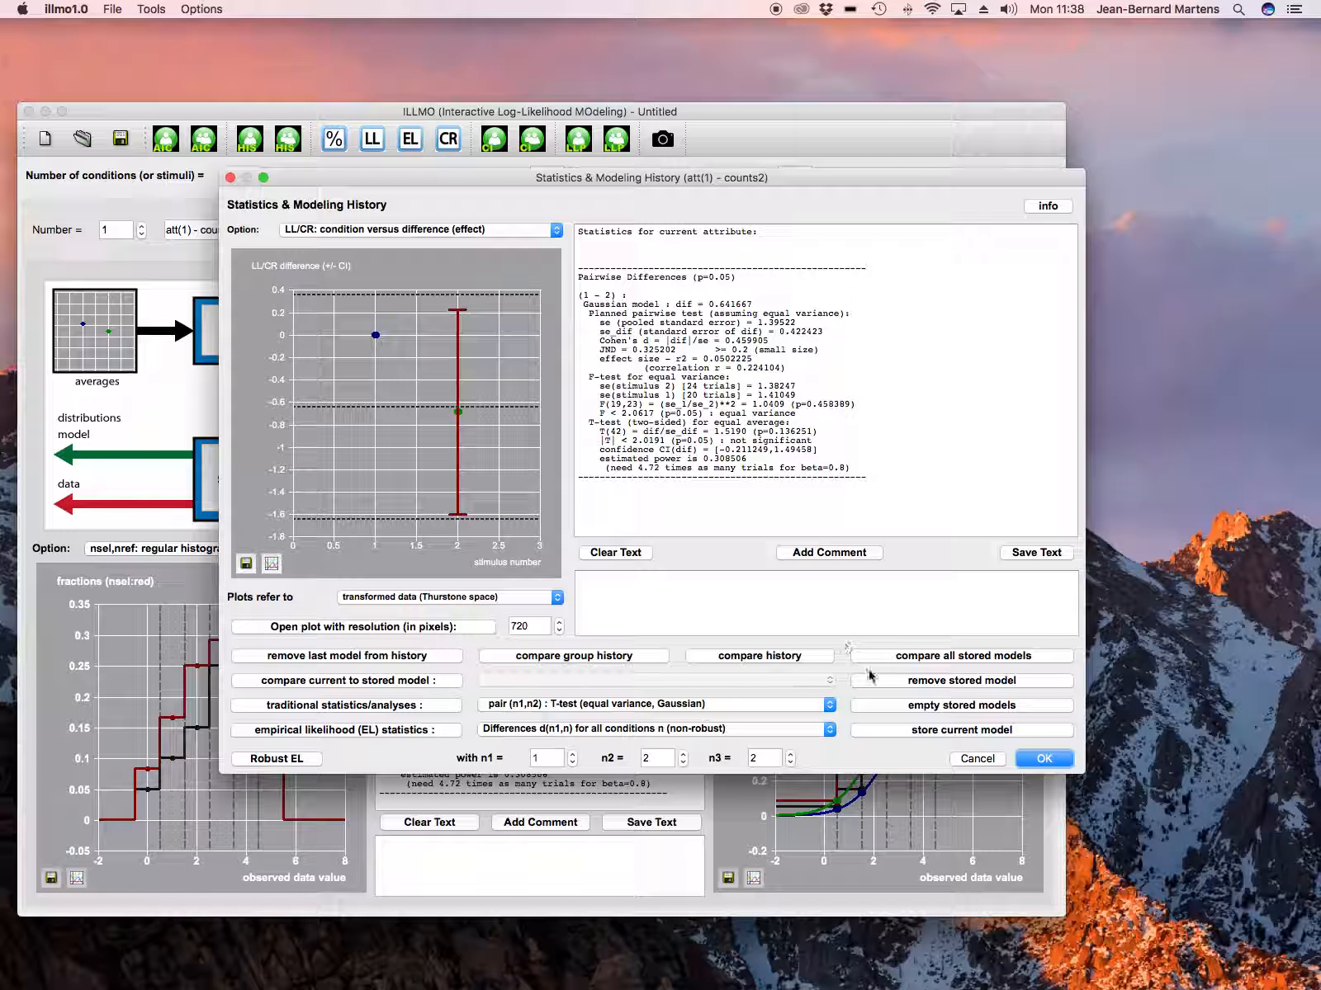
left_click(978, 758)
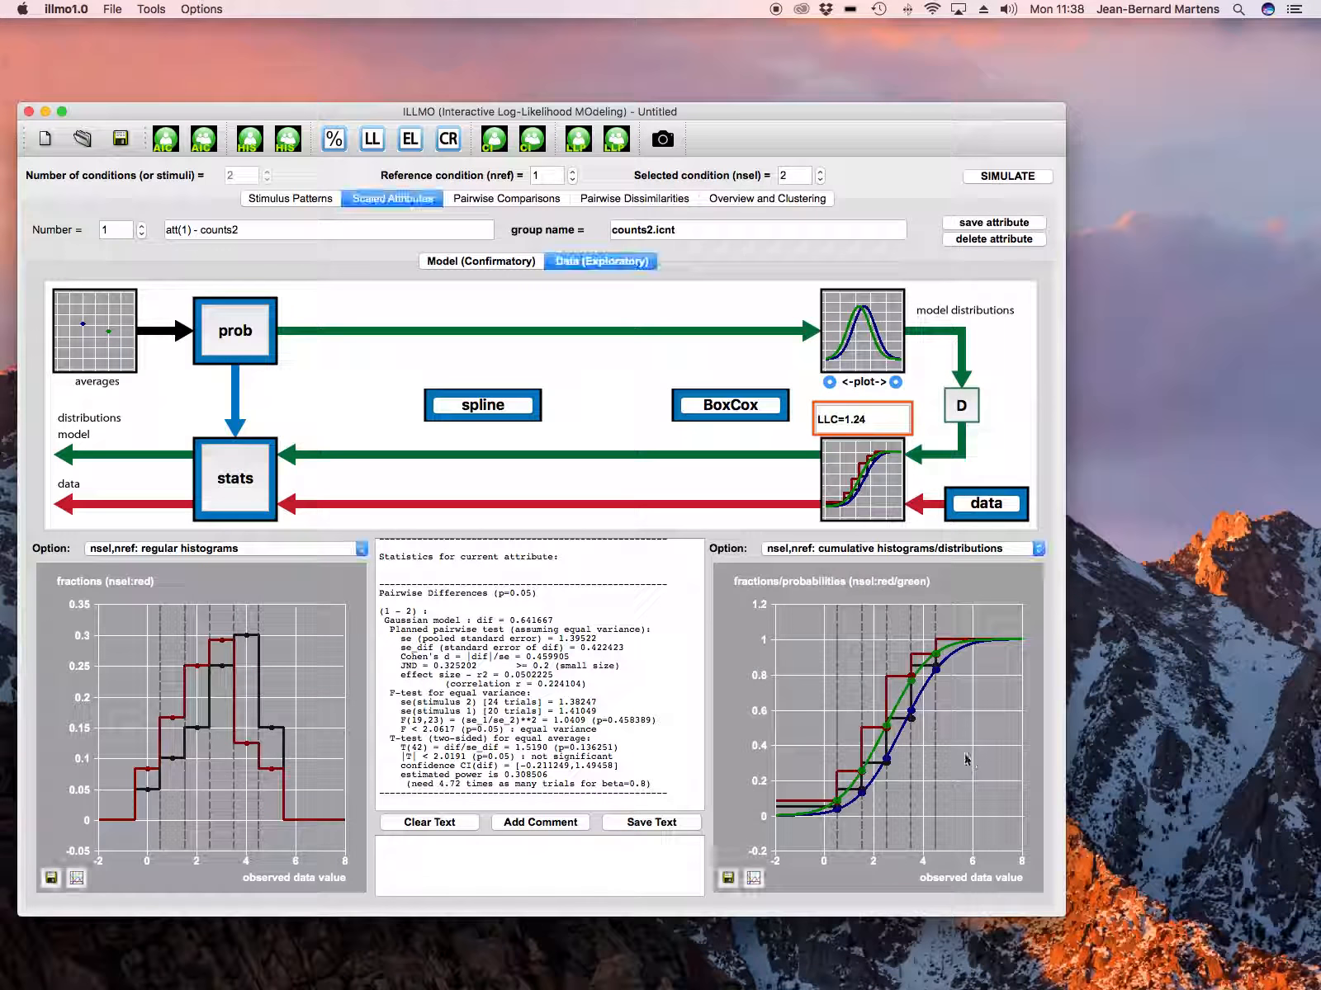
- Compute the log-likelihood profile for the difference d(n1,n2) = a(n2)-a(n1) with n1 = 1 and n2 = 2
left_click(269, 317)
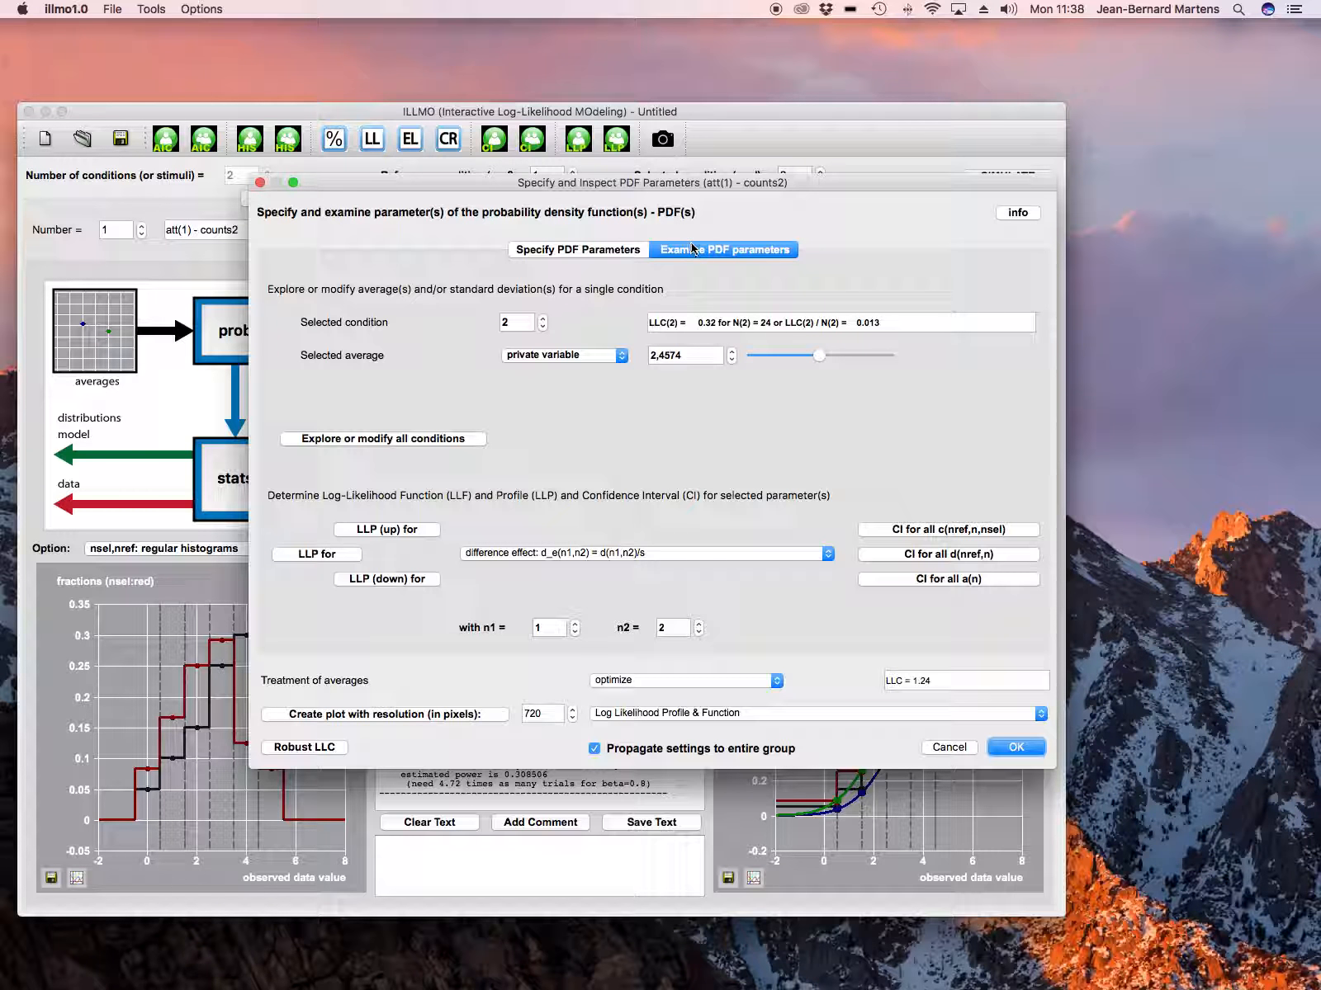
left_click(505, 554)
left_click(537, 501)
left_click(333, 559)
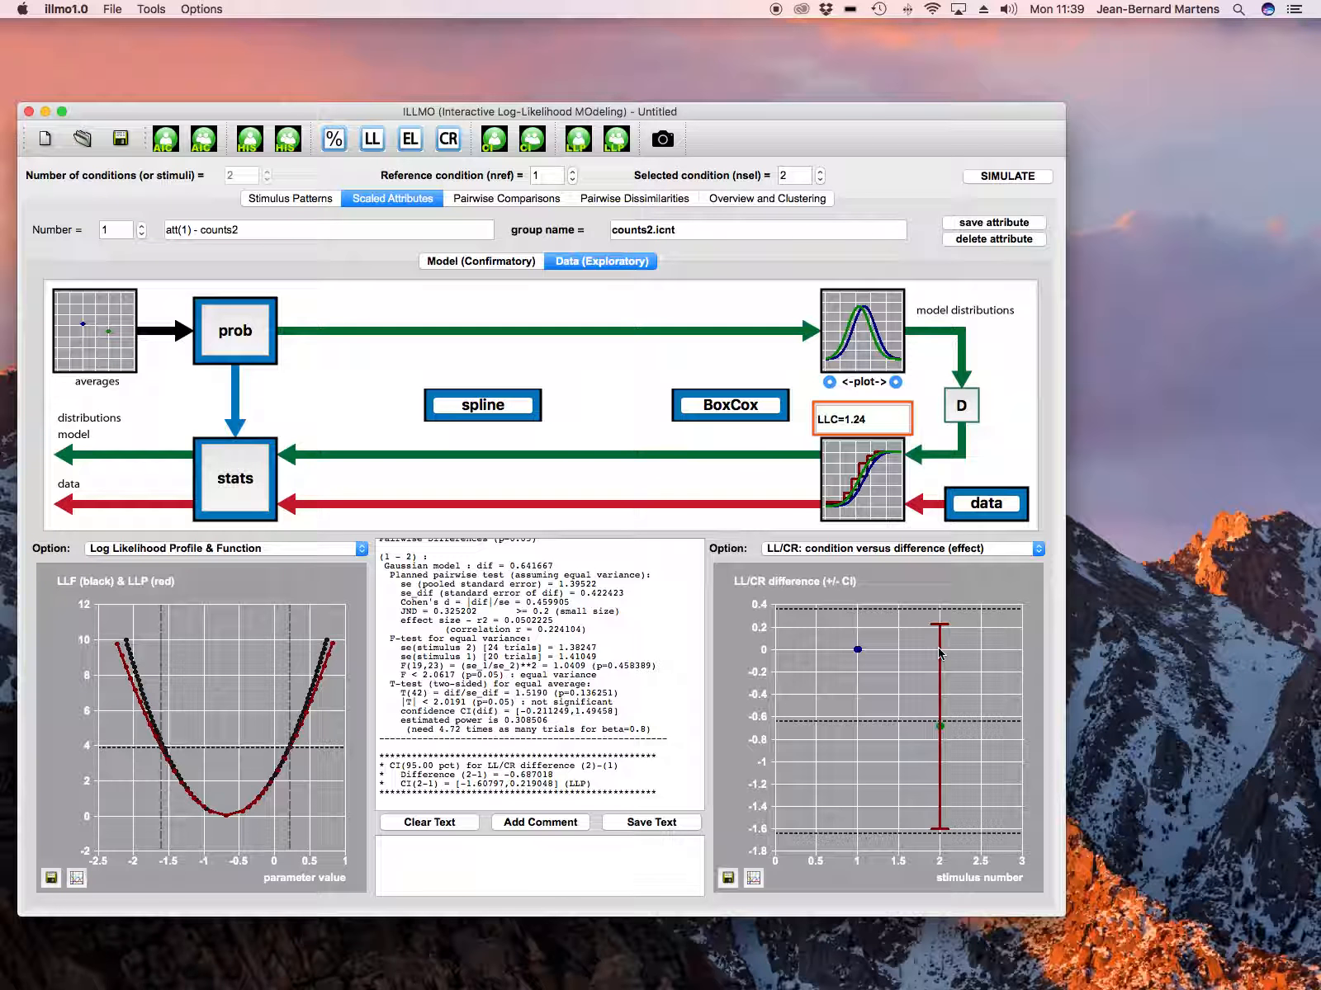
- Compute the log-likelihood profile for the difference effect d_e(n1,n2) = d(n1,n2)/s between conditions 1 and 2
left_click(258, 337)
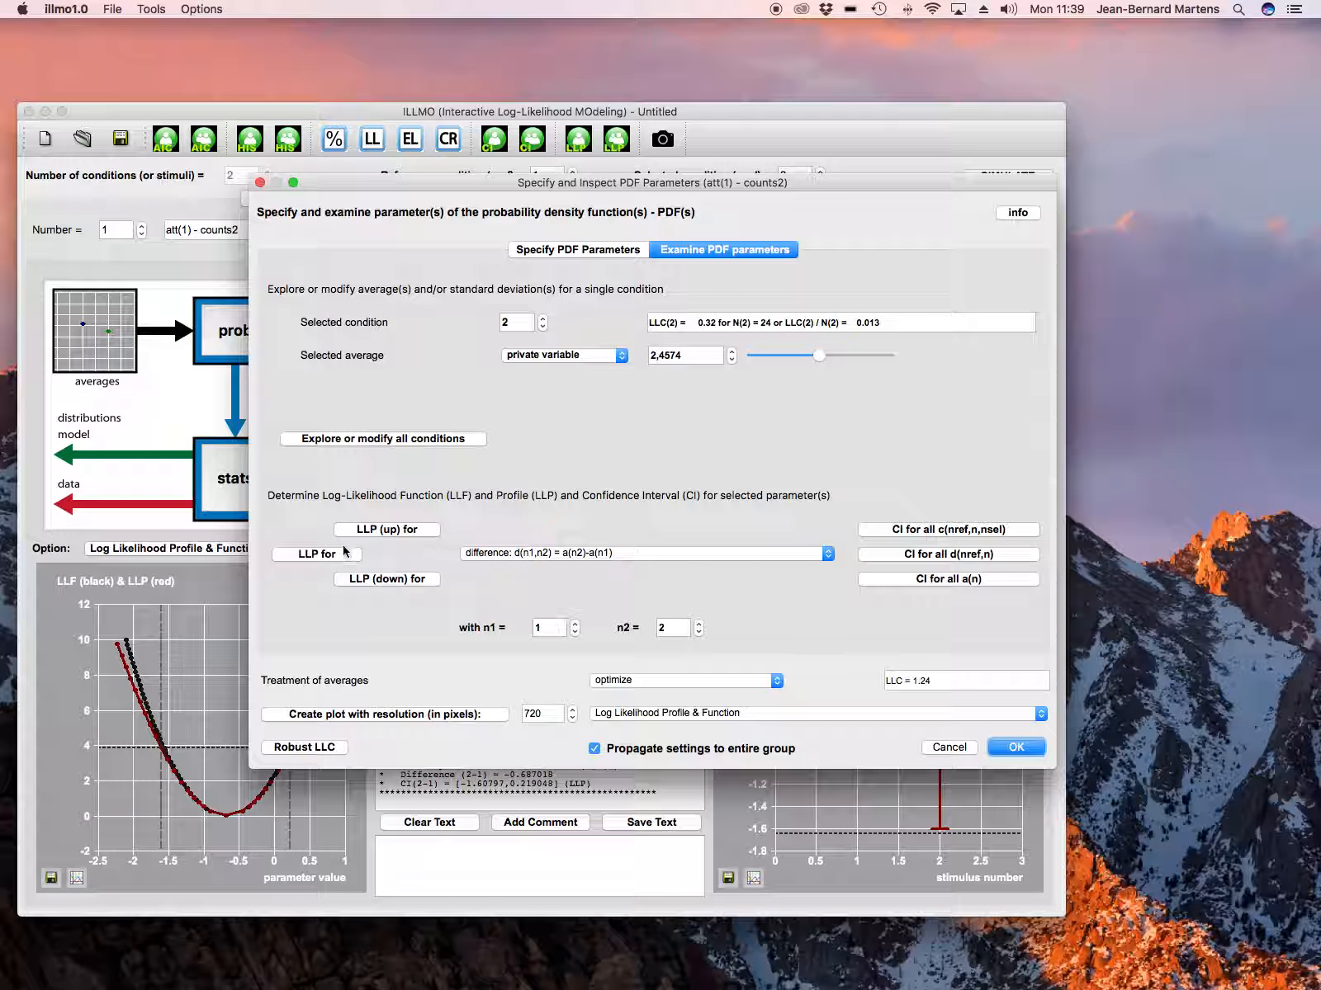
left_click(560, 553)
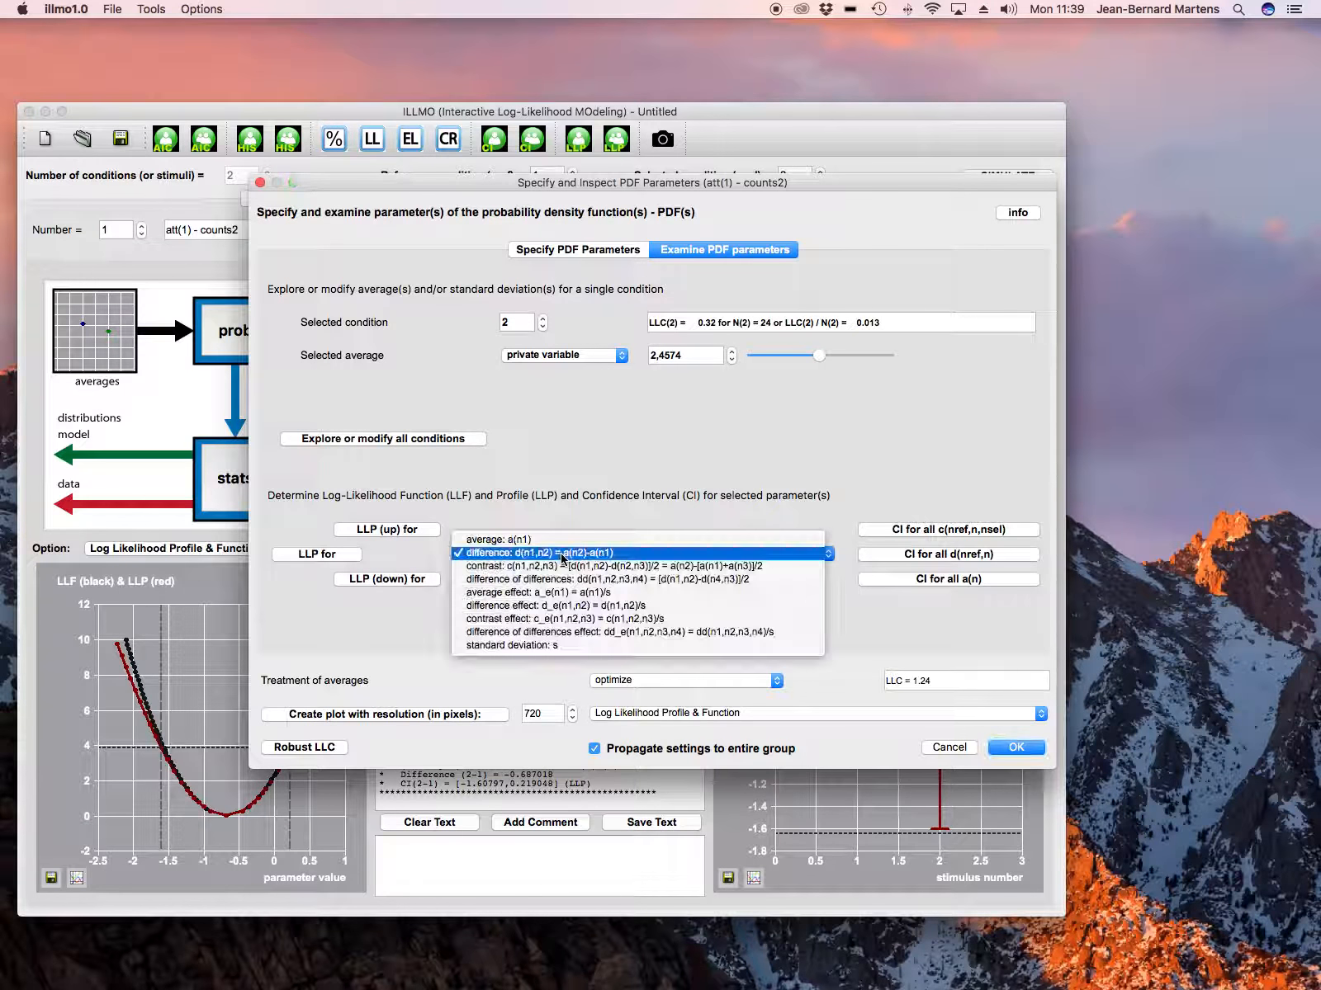
left_click(571, 608)
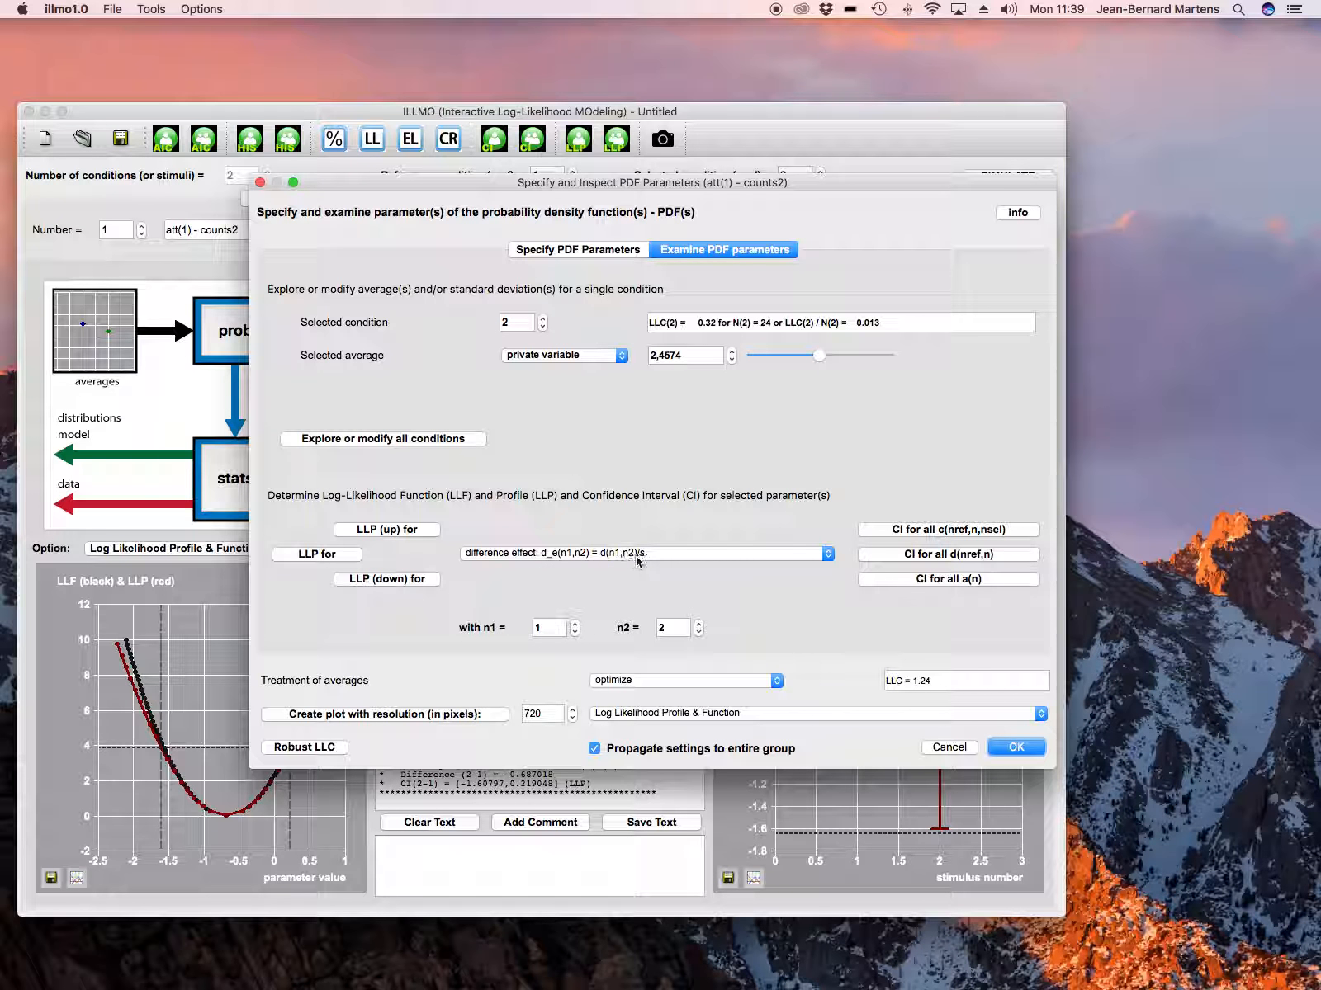
left_click(345, 559)
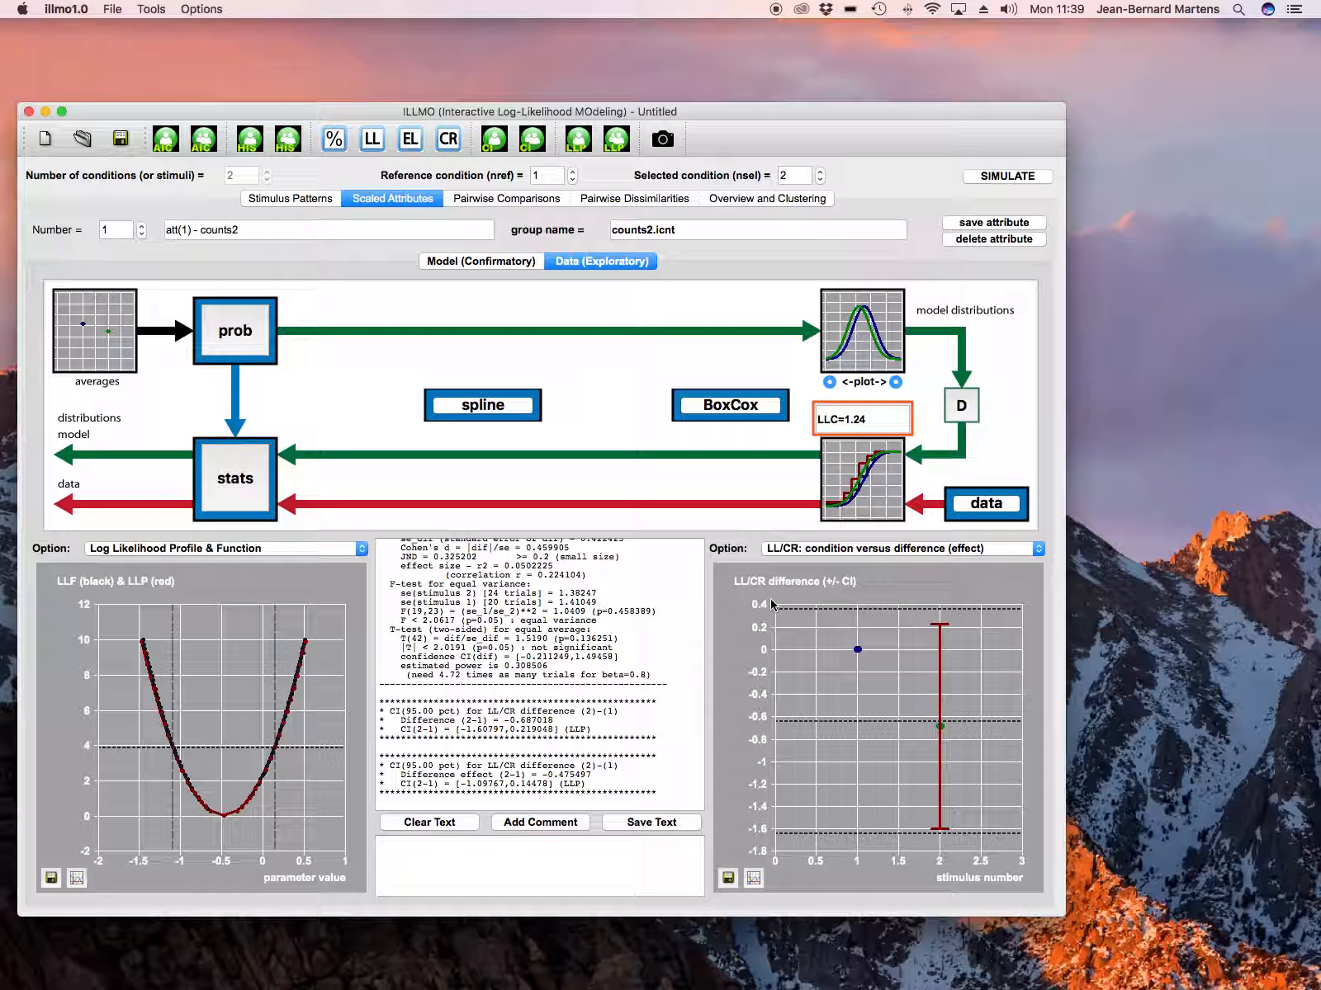
- Plot relative instead of absolute effects in the condition-versus-difference graph, and restore the absolute effects
left_click(207, 11)
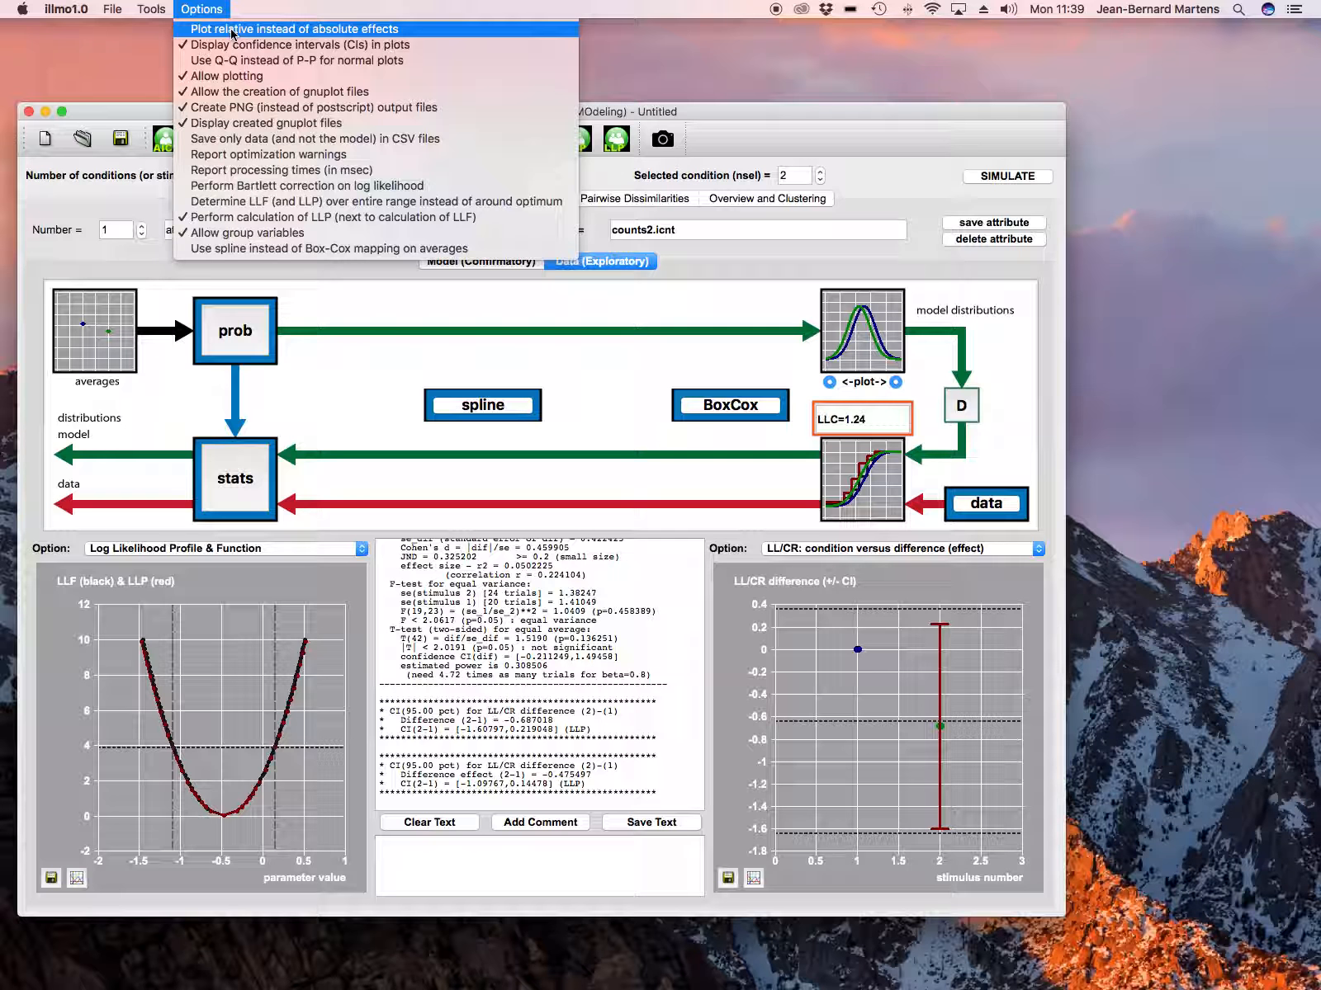
left_click(232, 31)
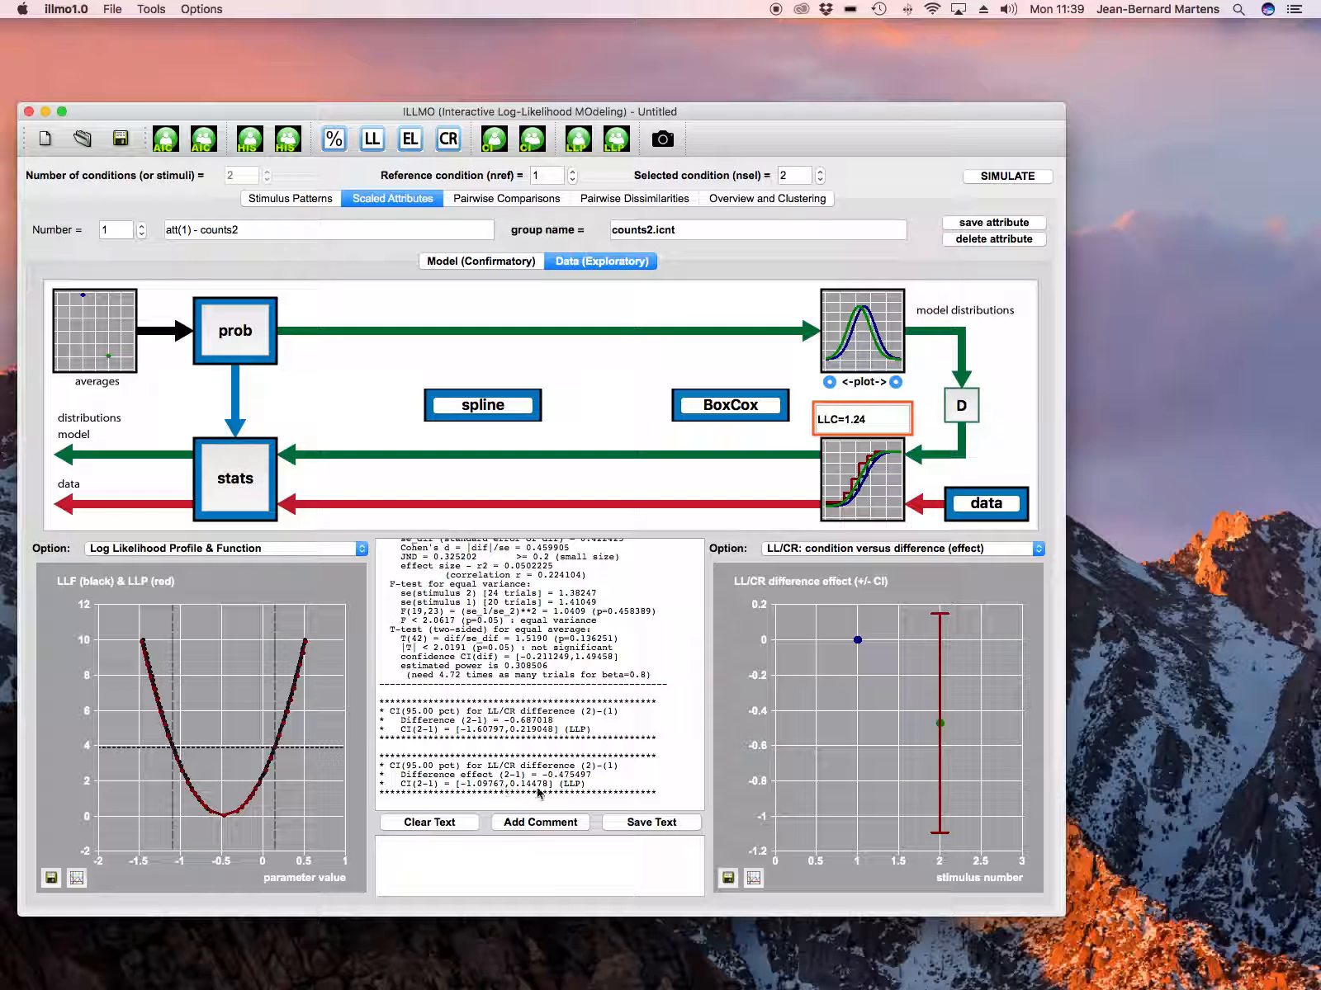
left_click(195, 9)
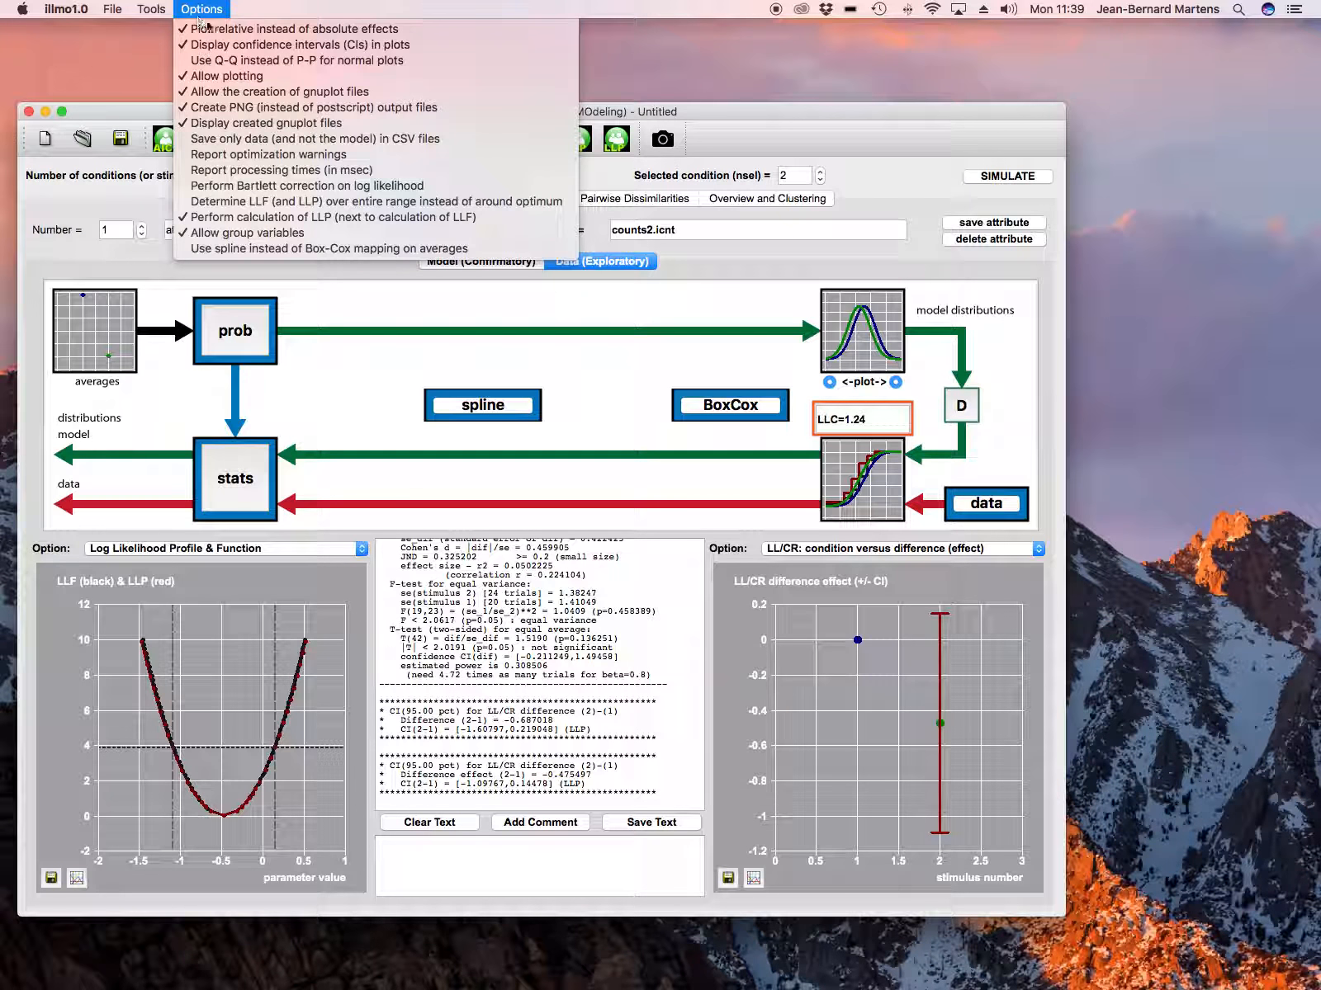
left_click(213, 29)
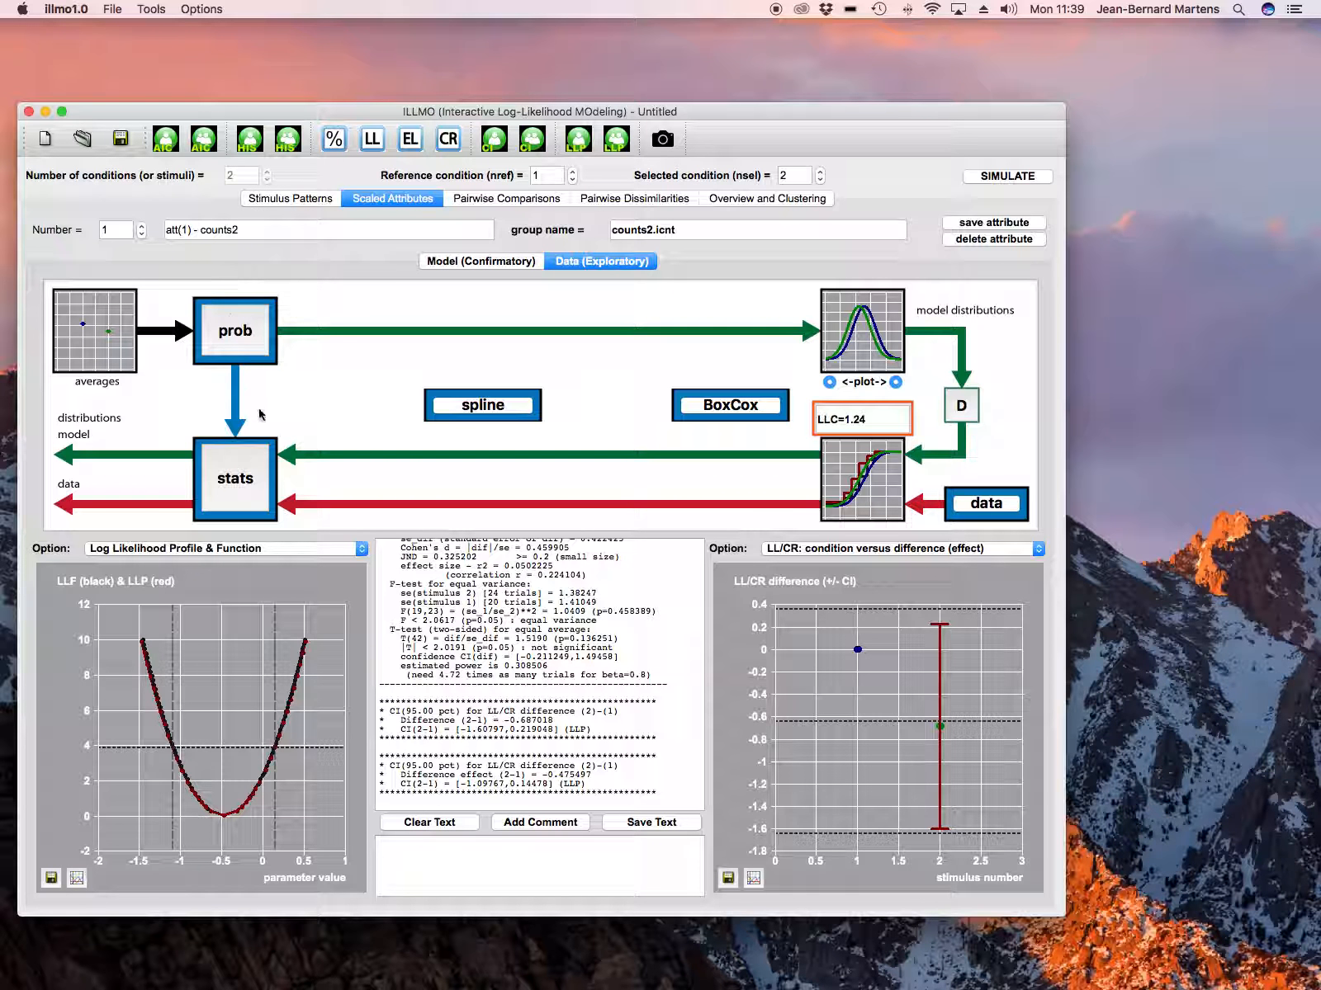
- Plot the nsel,nref cumulative histograms/distributions in the statistics dialog and run the all-pairs modeled sensitivities analysis (effect sizes and ROCs)
left_click(251, 472)
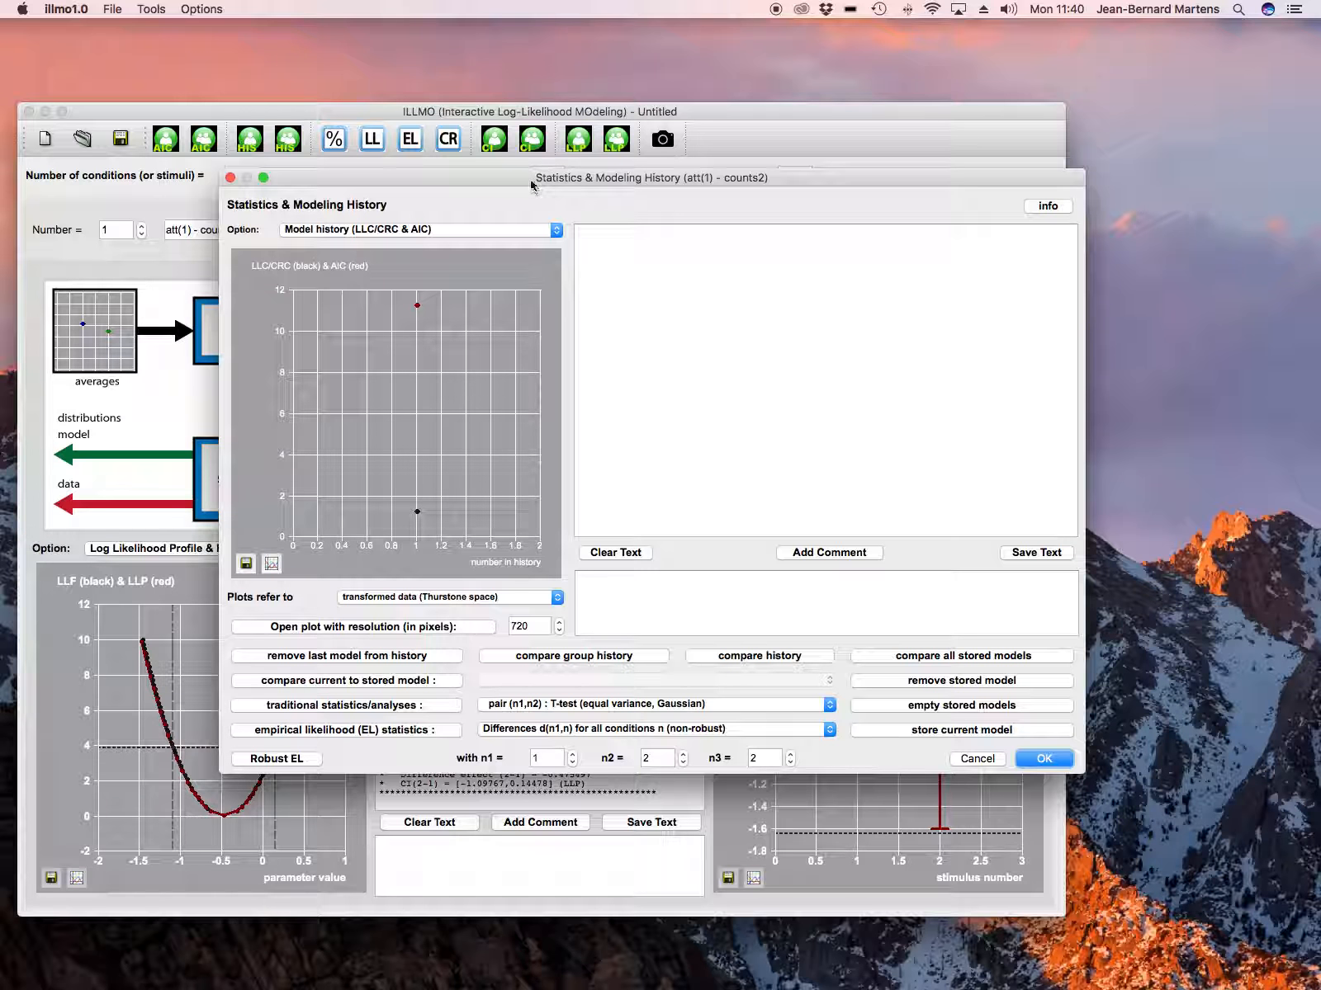
left_click_drag(531, 182, 421, 116)
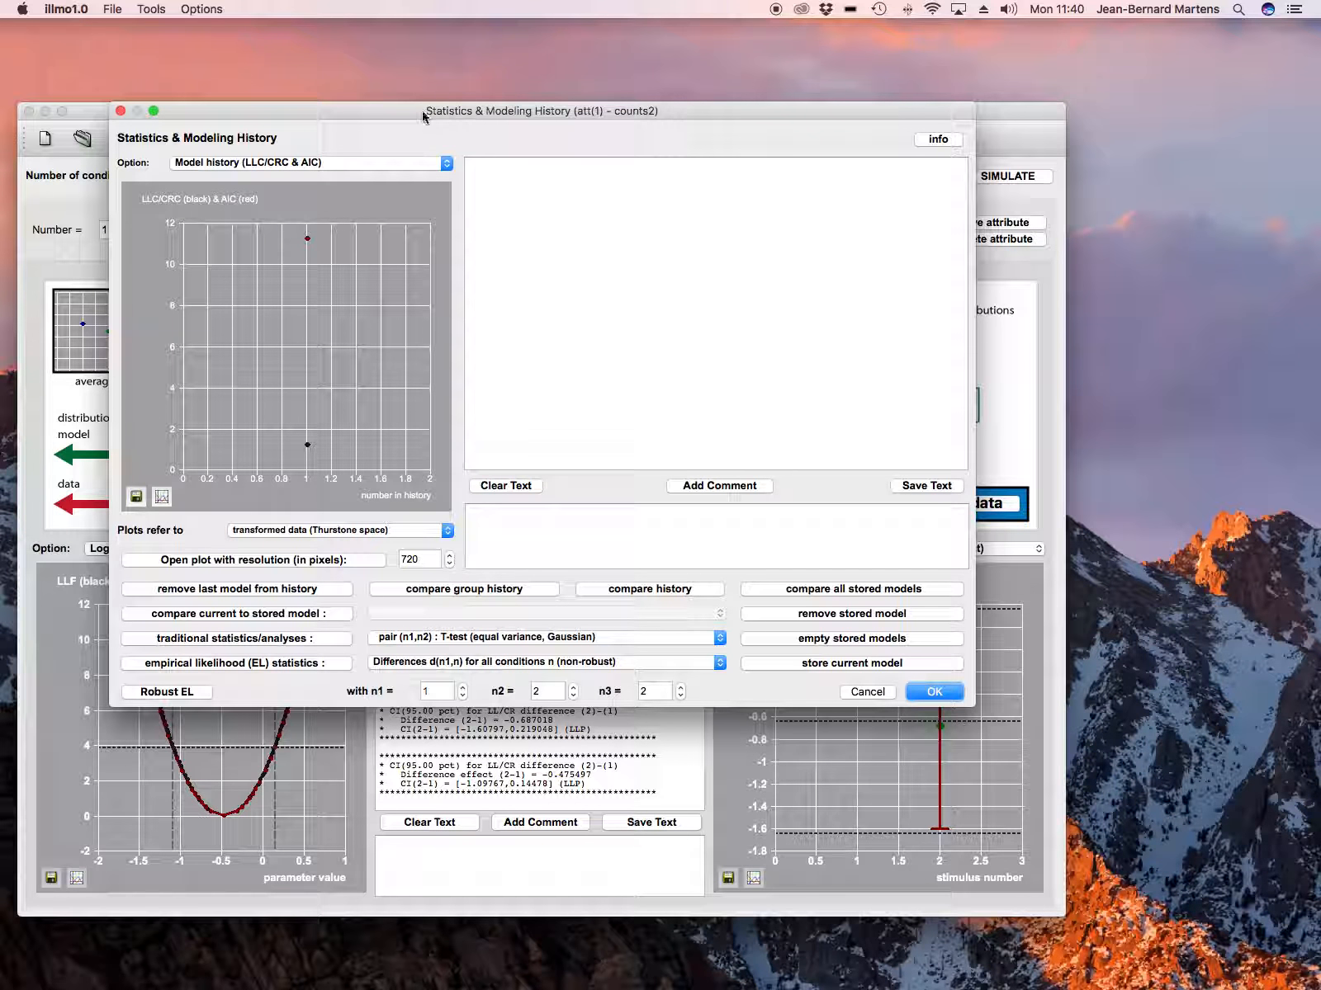
left_click(471, 638)
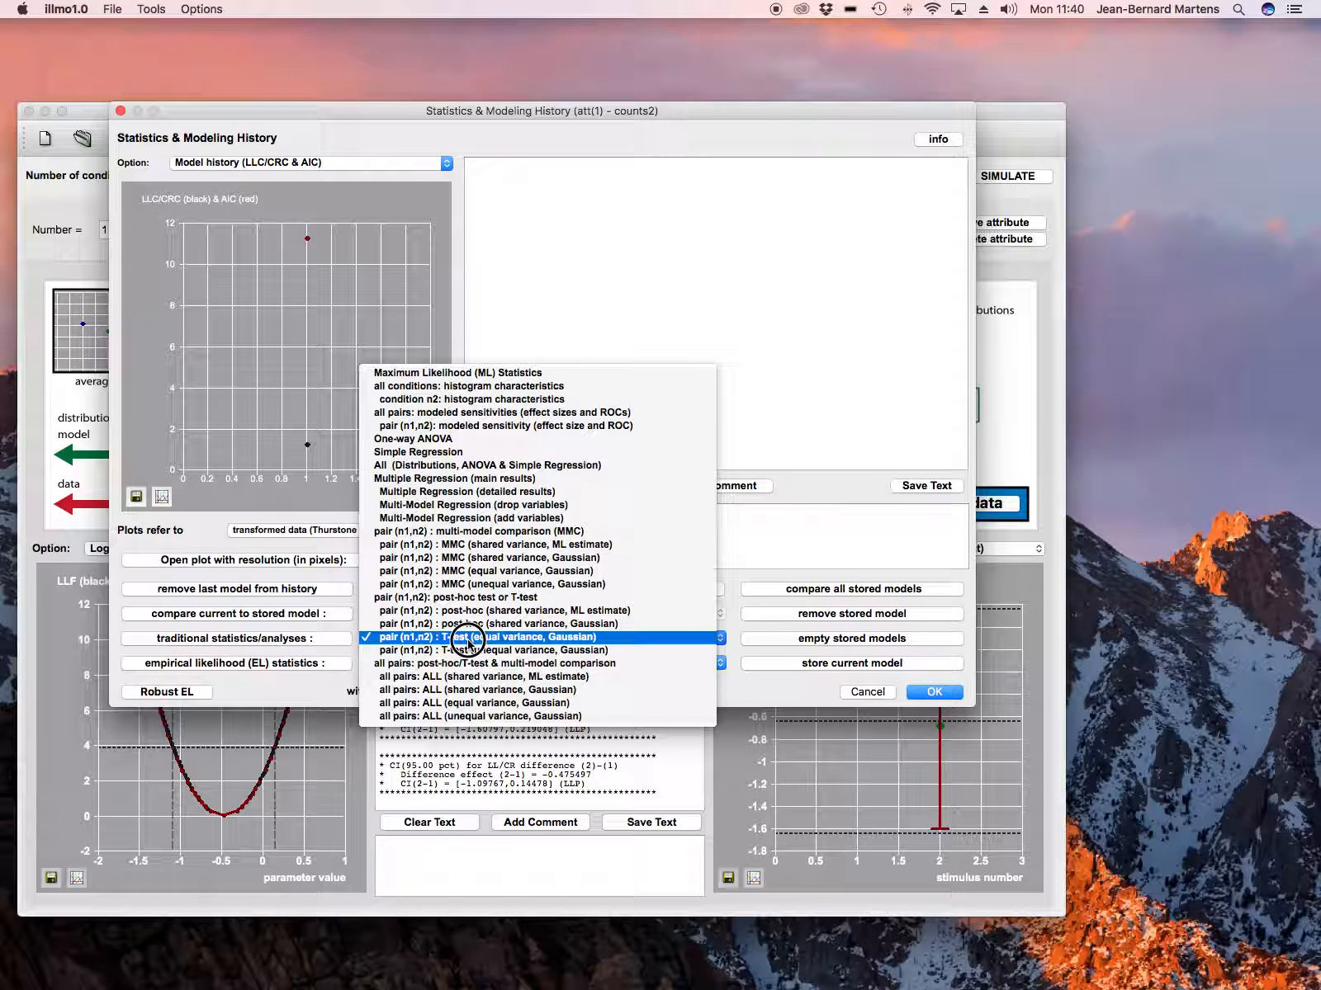
left_click(487, 413)
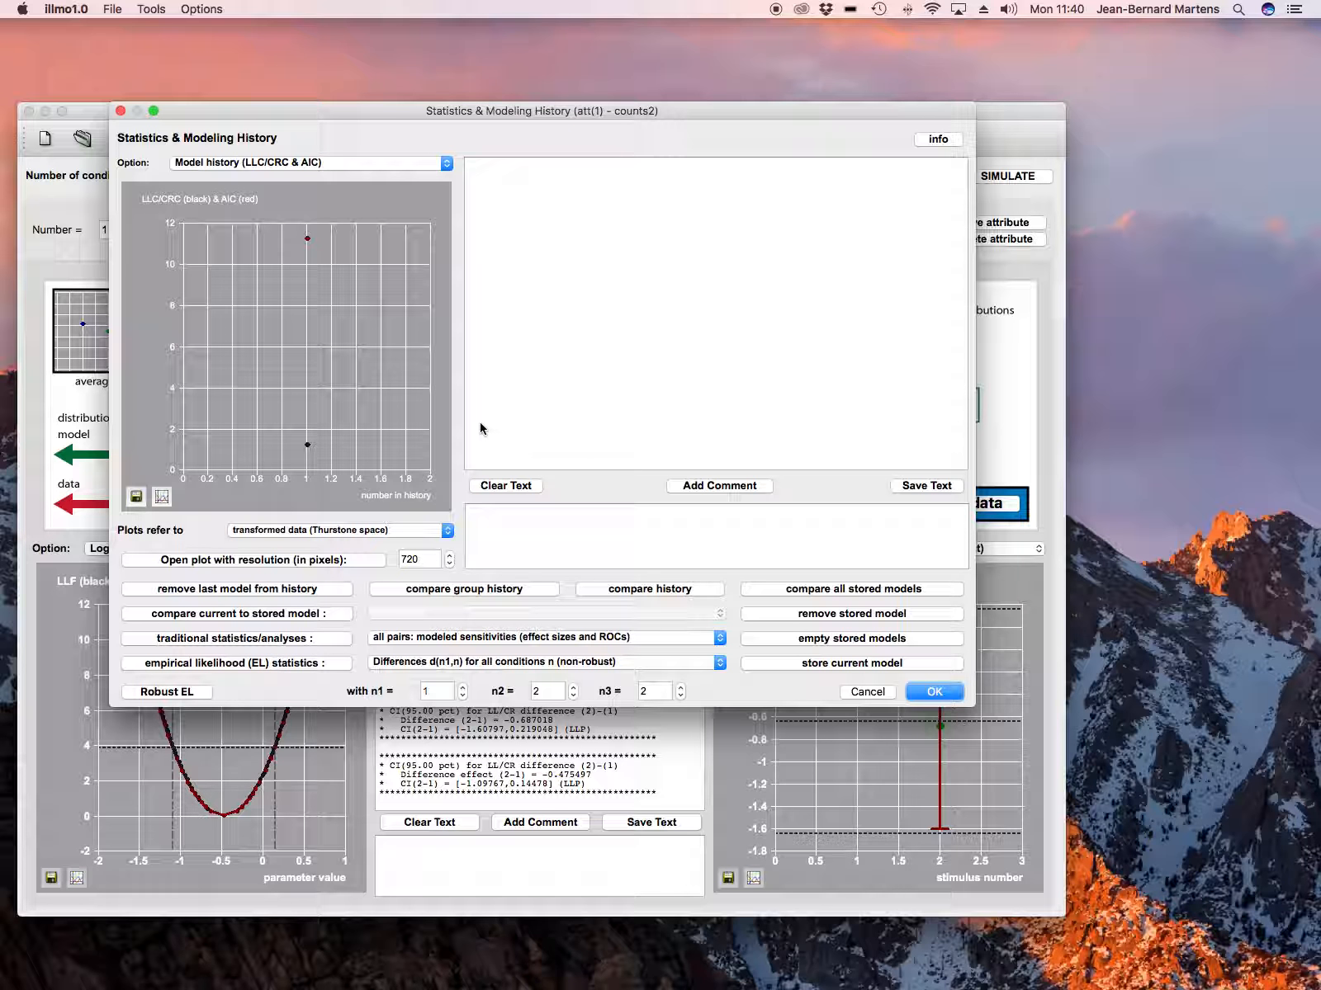
left_click(419, 164)
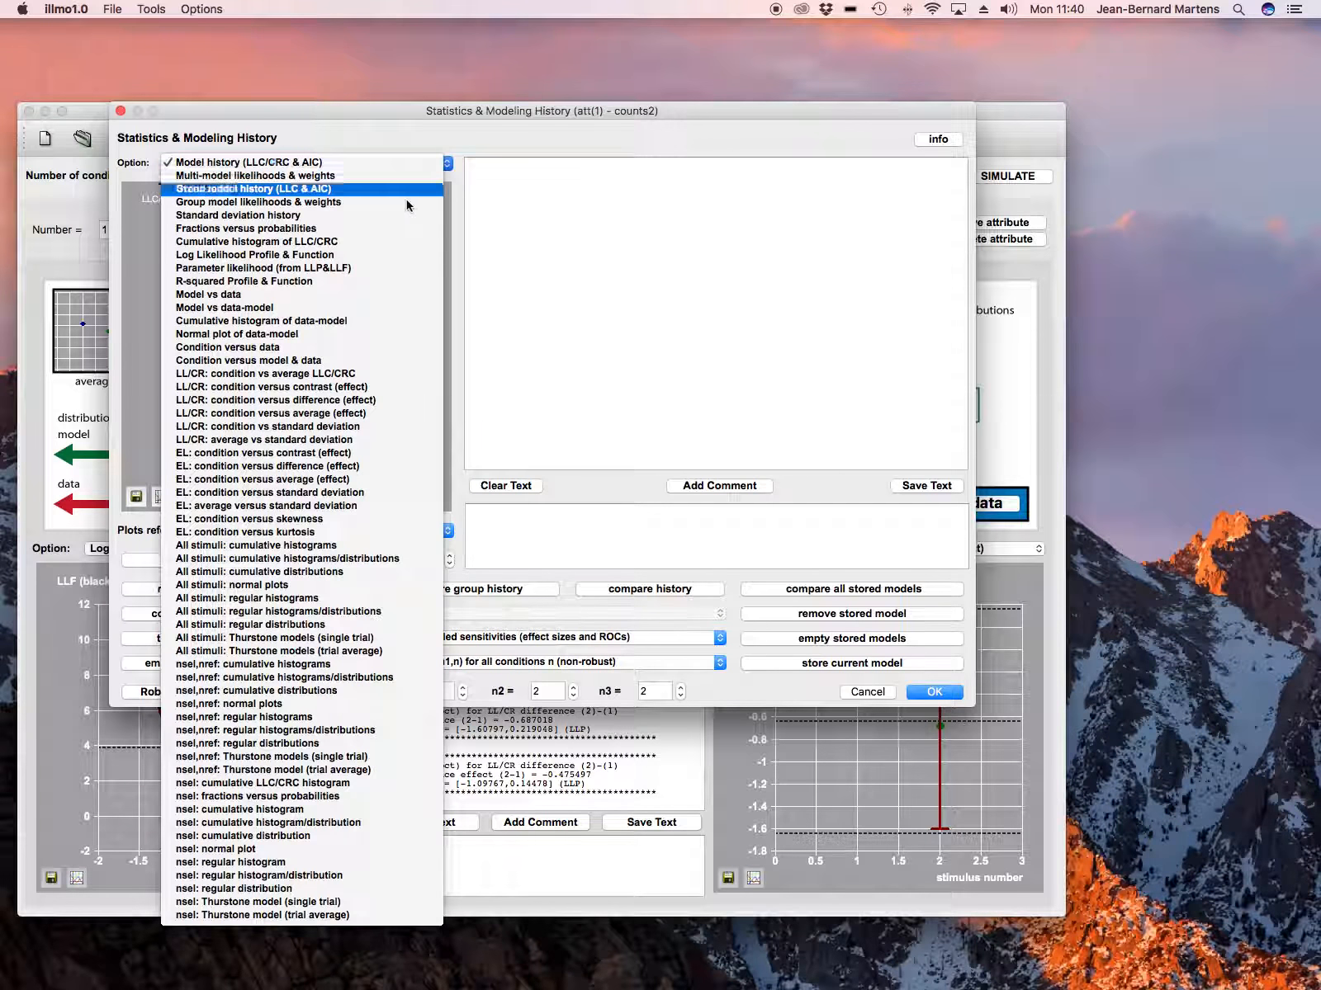
left_click(340, 678)
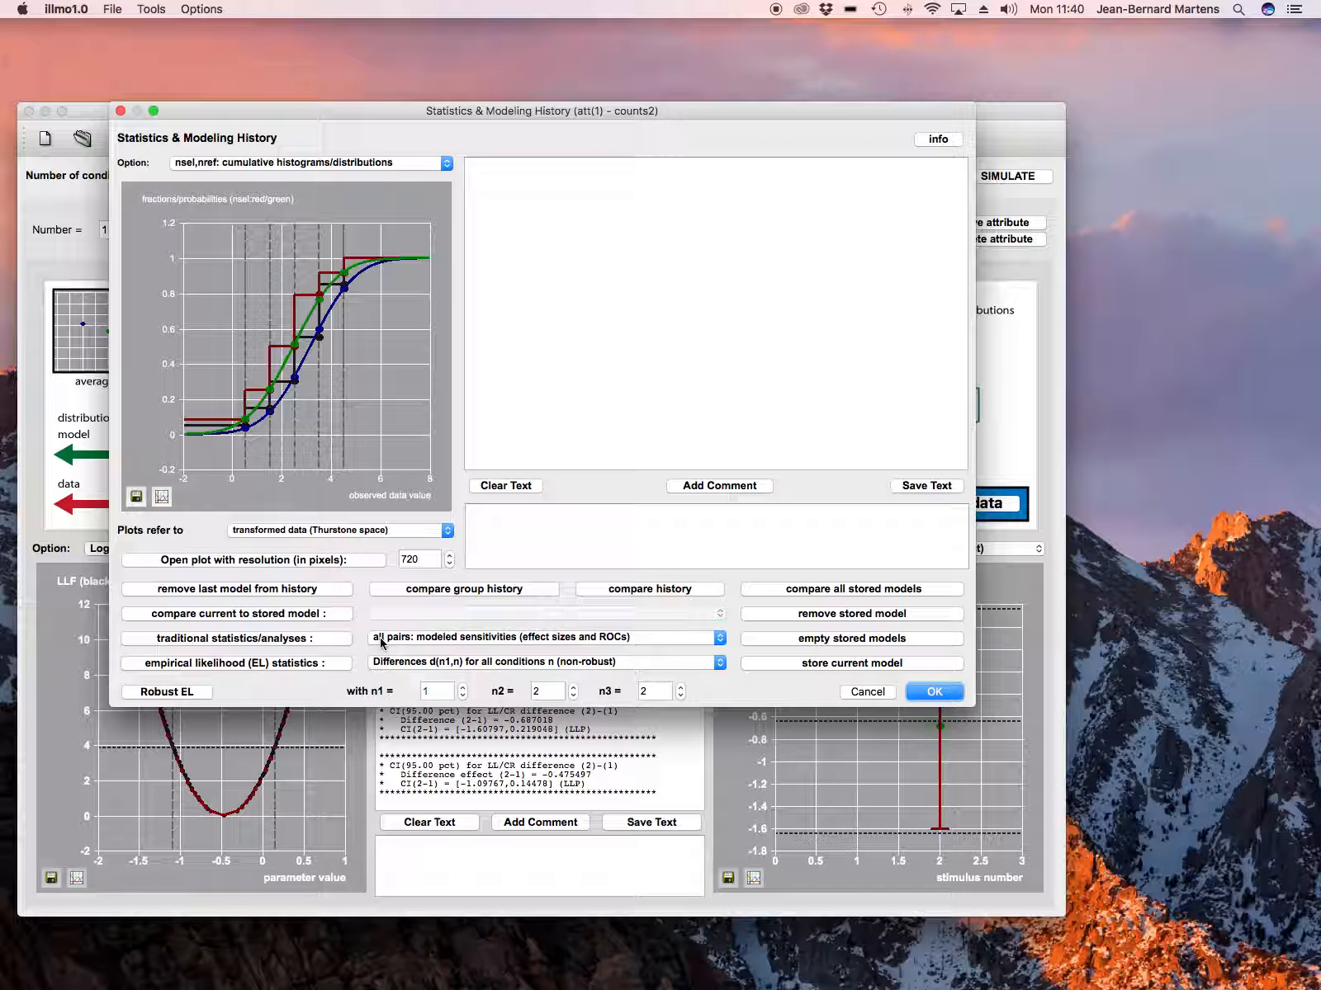
left_click(310, 644)
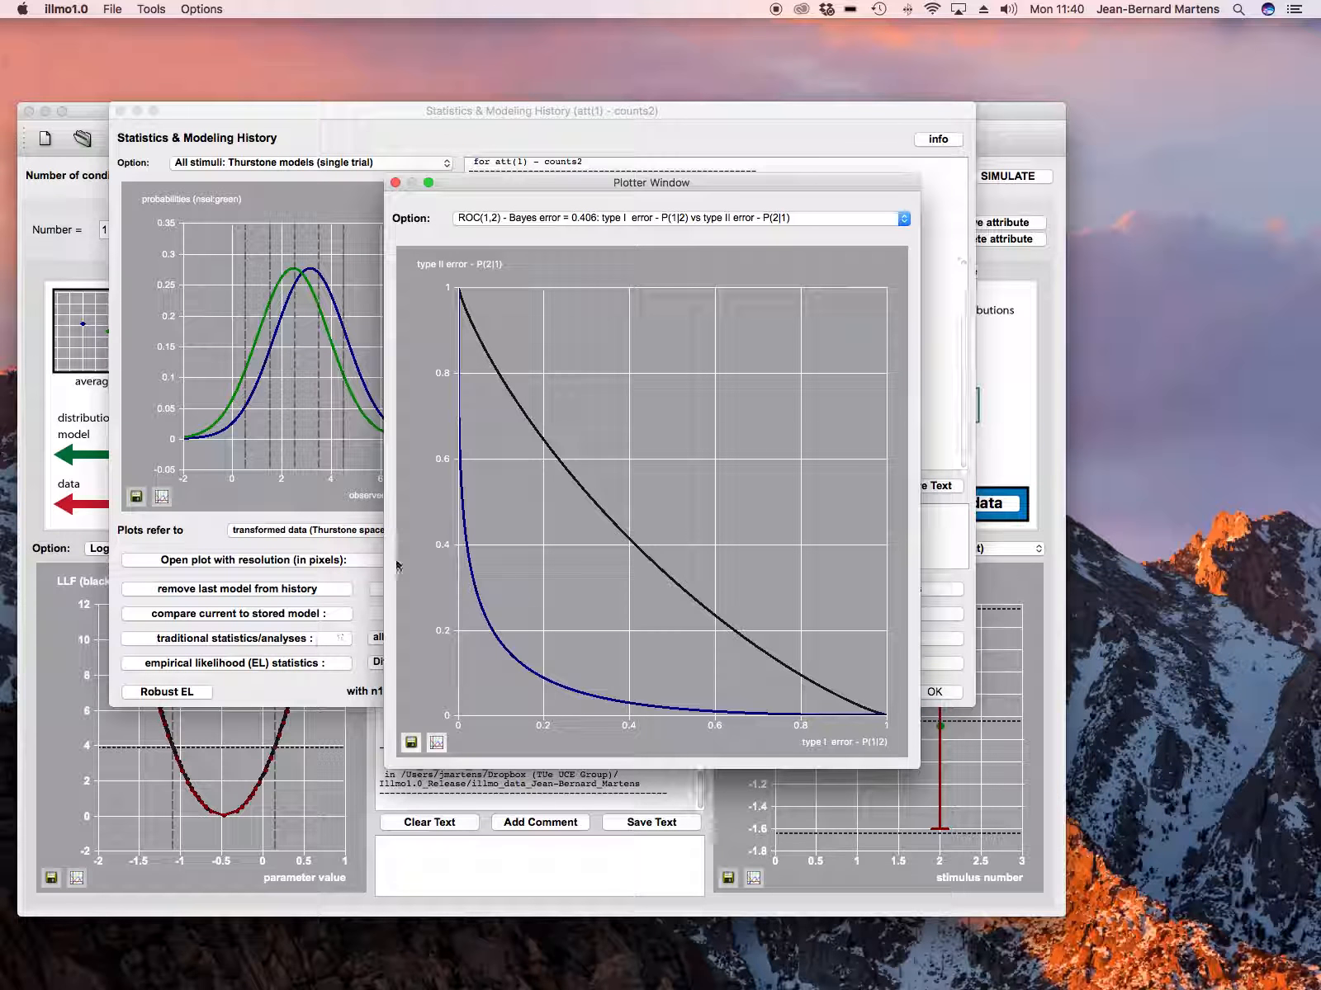
- Arrange the ROC plot and the statistics dialog side by side so the curves and the text report can be read together
left_click_drag(615, 192, 1037, 177)
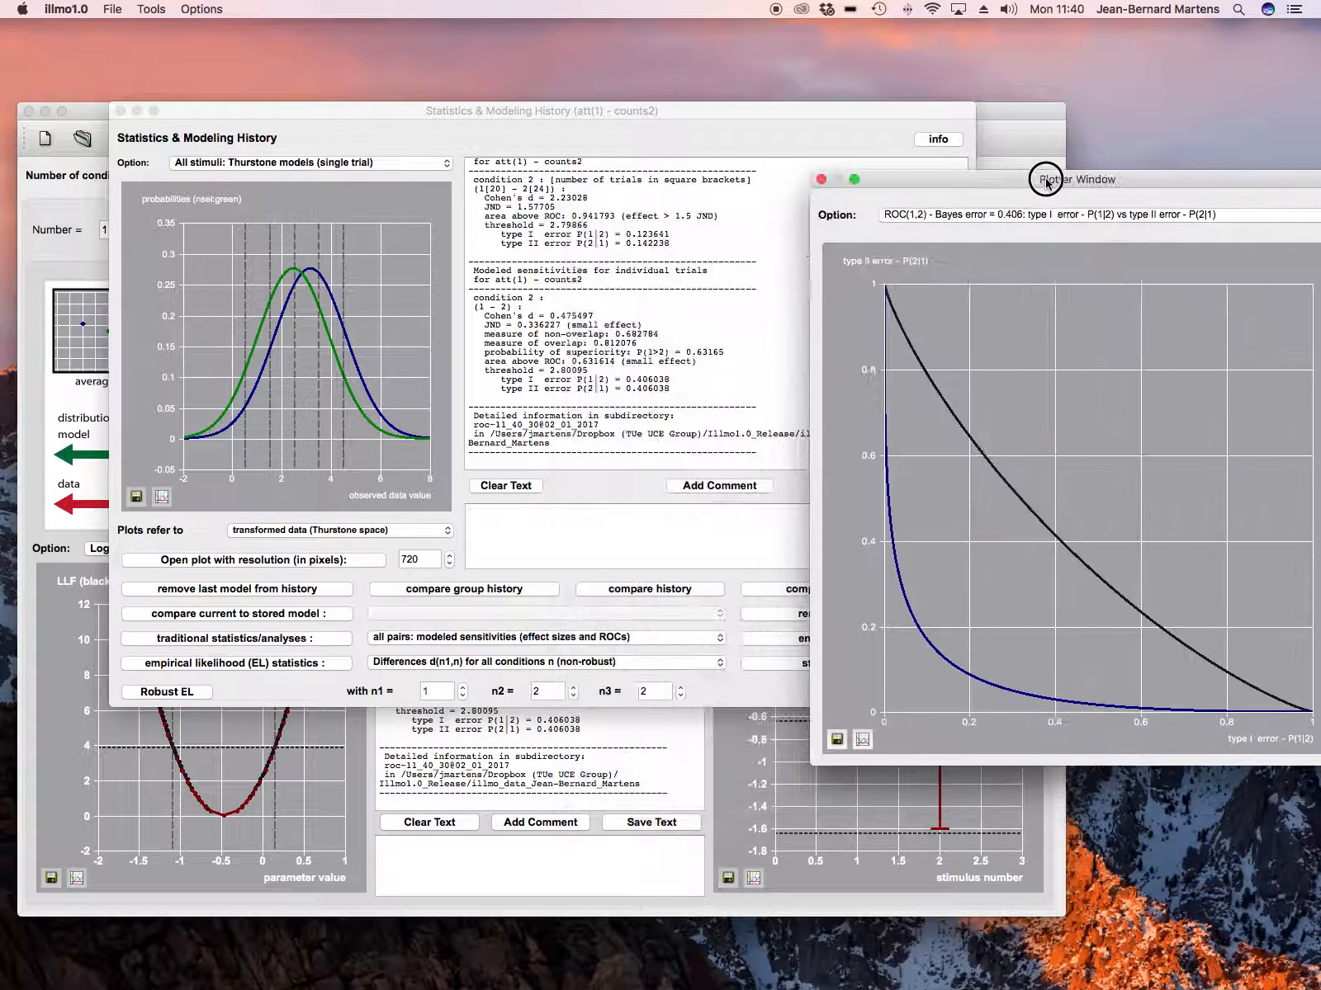
left_click_drag(658, 114, 587, 108)
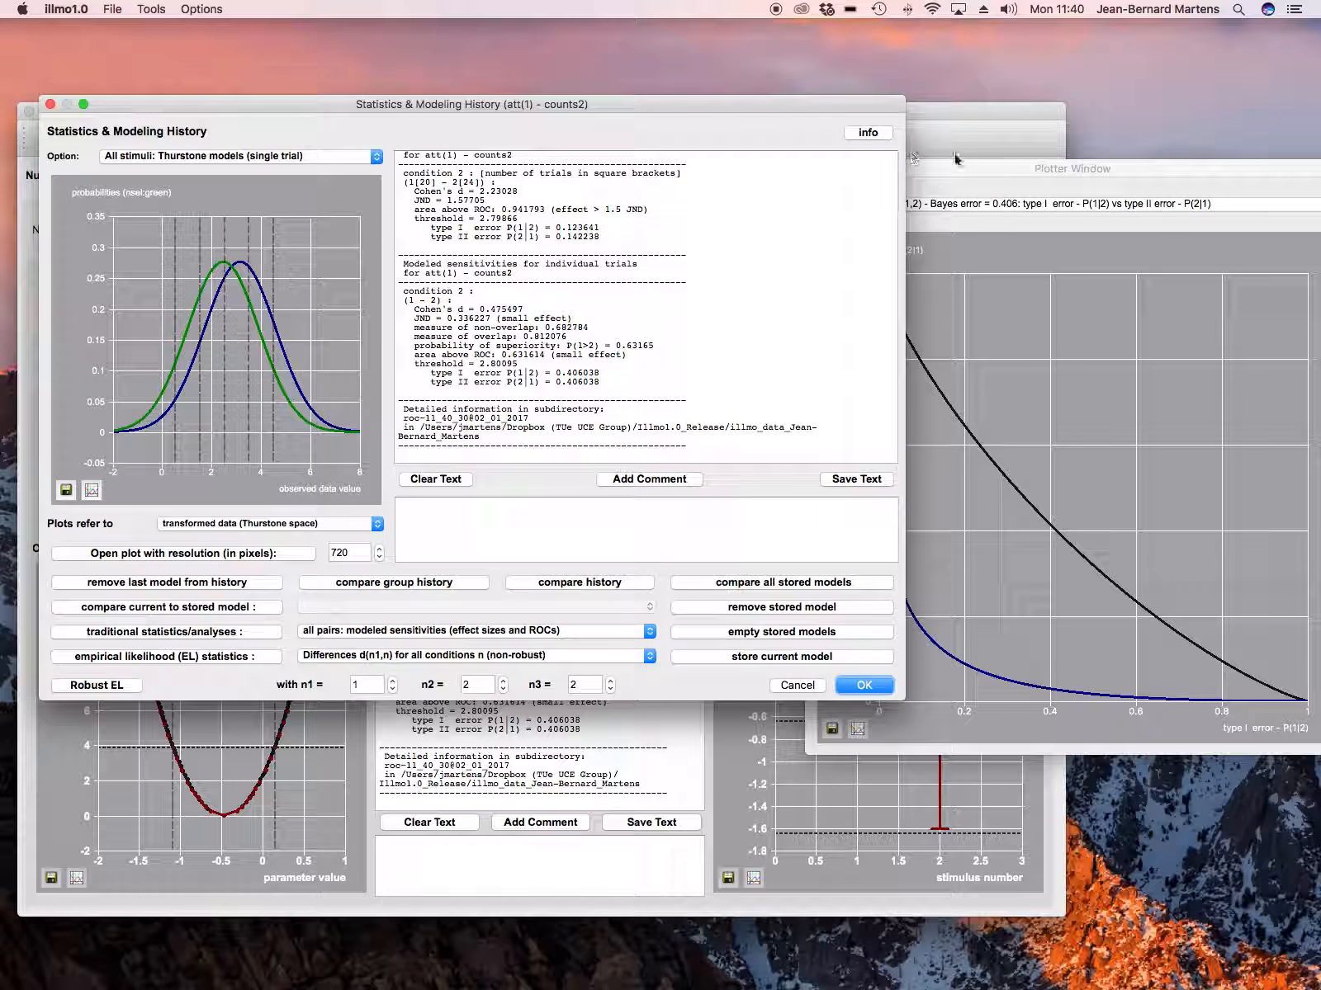
left_click_drag(950, 164, 873, 111)
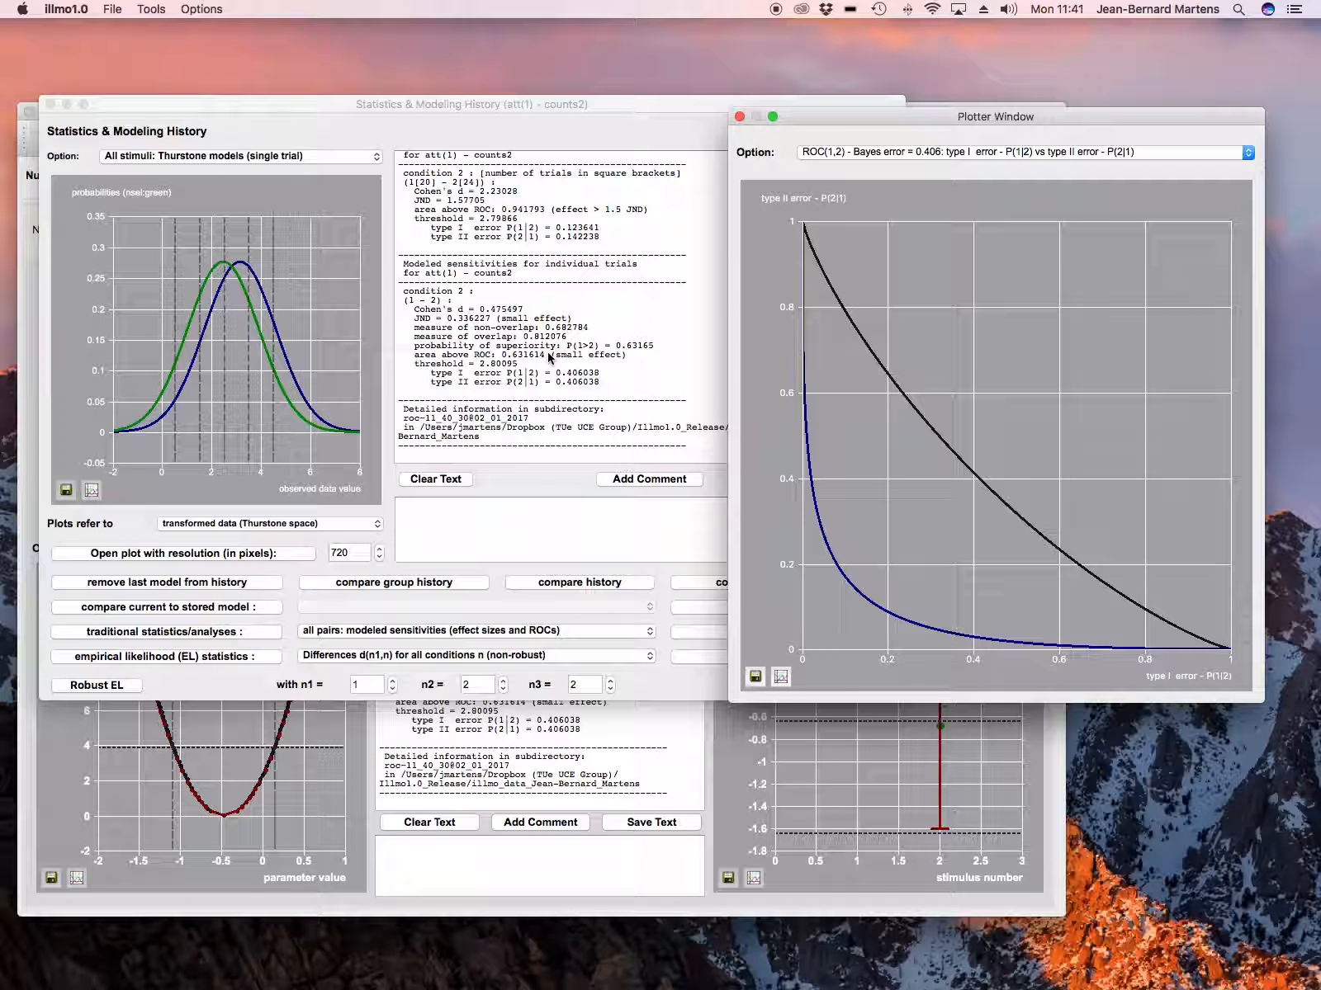
- Plot the Thurstone models (trial average) for all stimuli and bring the ROC plot back to the front
left_click(318, 155)
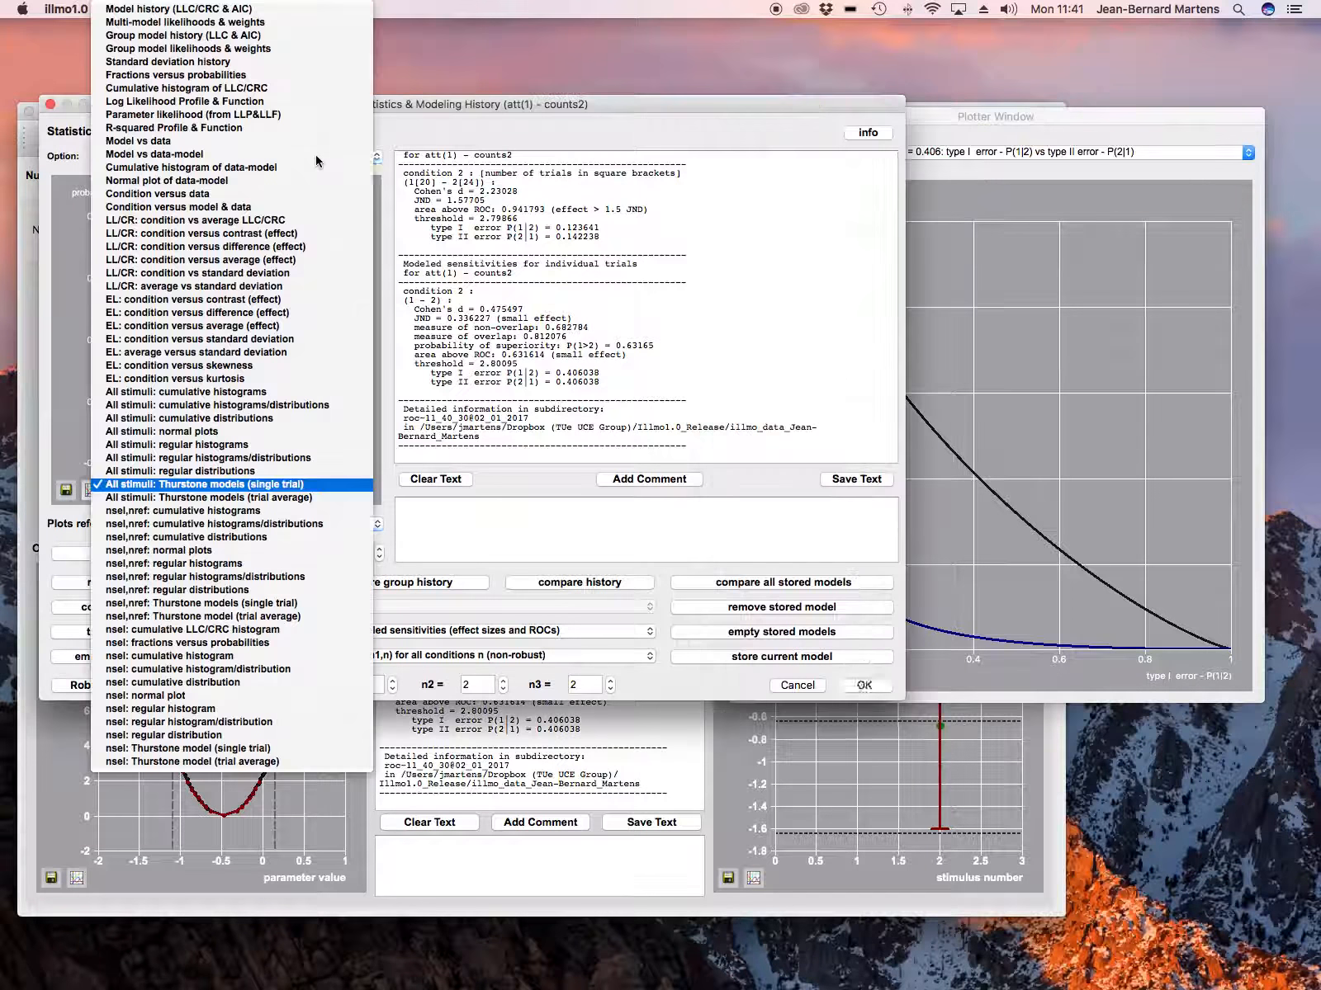
left_click(253, 499)
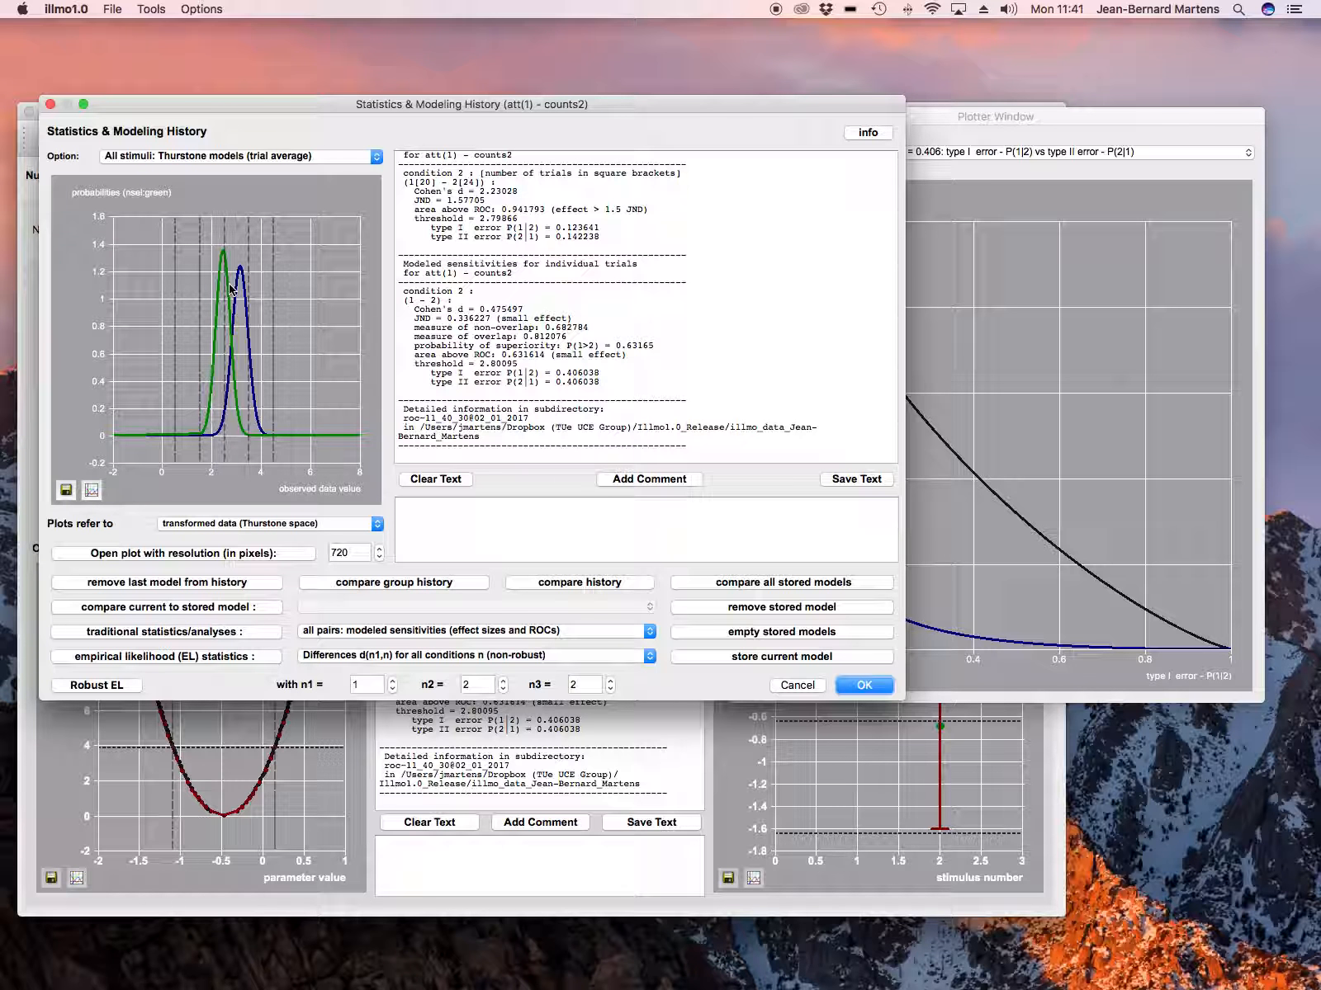
left_click(980, 343)
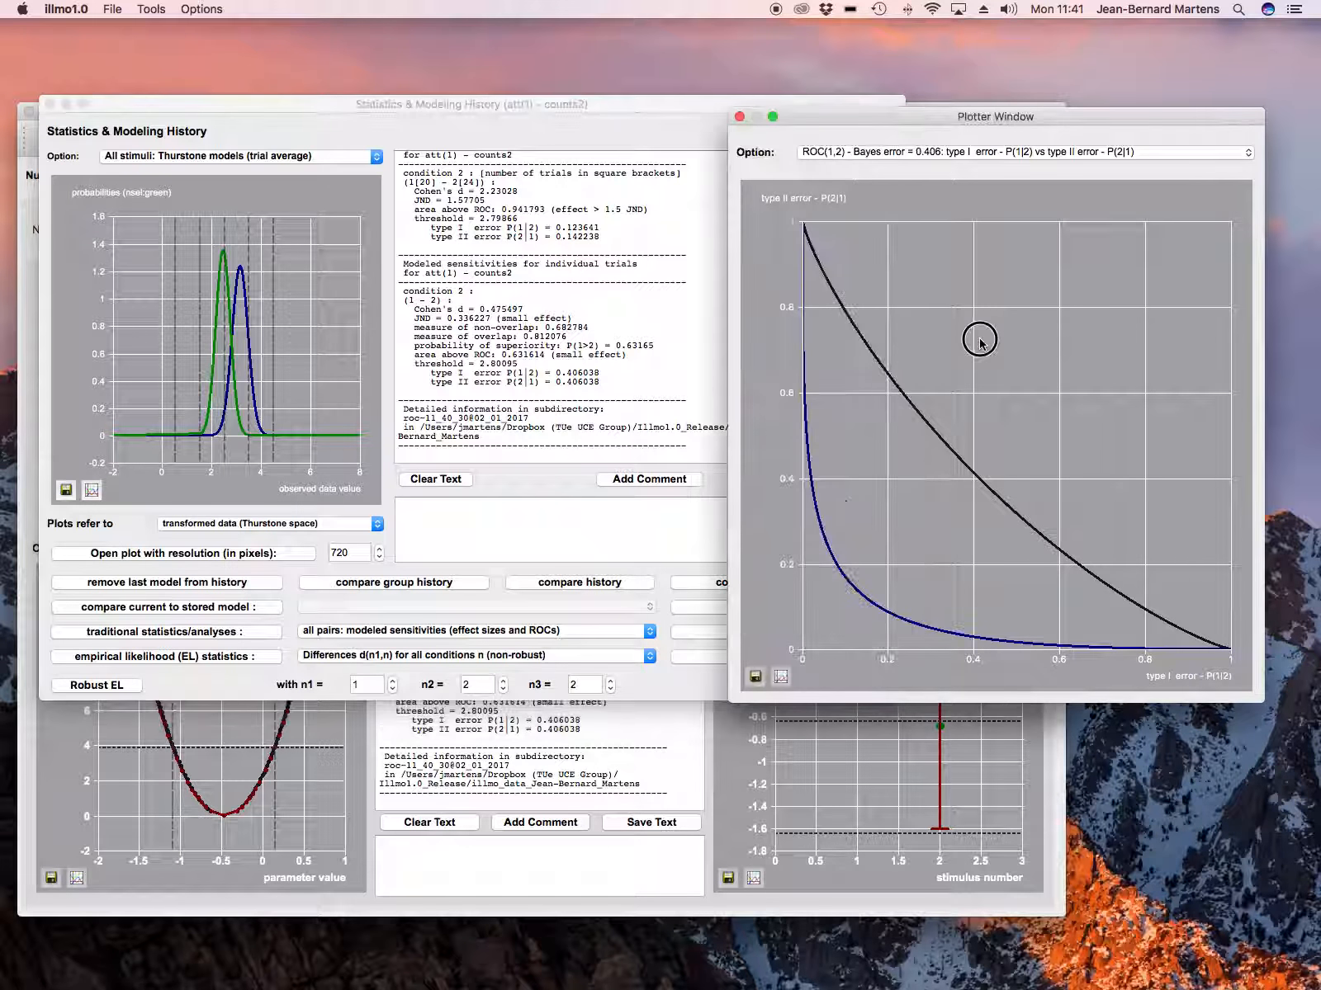